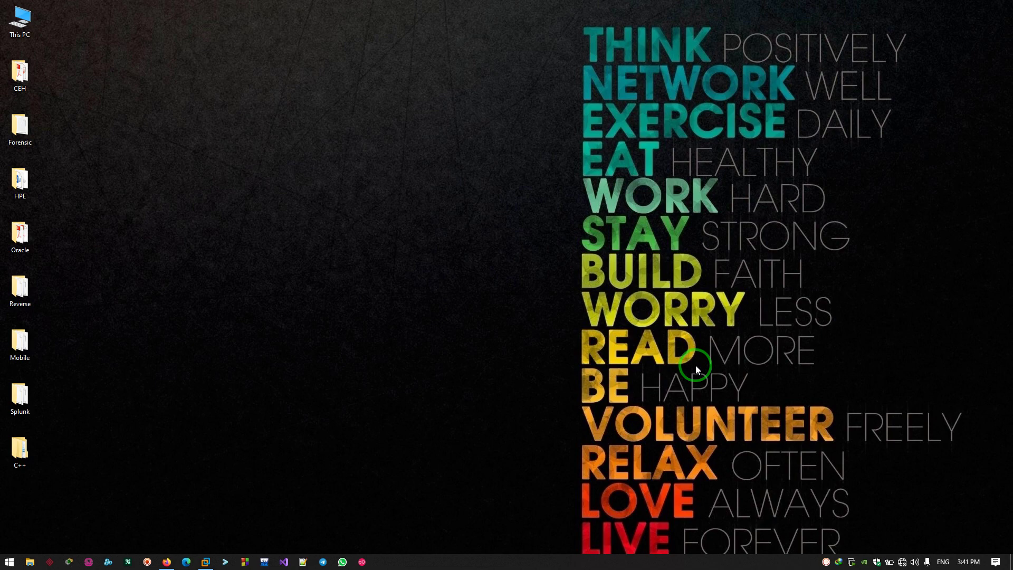
# Switch to the virtual machine, bring up its Firefox window and sign in to Splunk Enterprise with the prefilled credentials
pyautogui.click(205, 561)
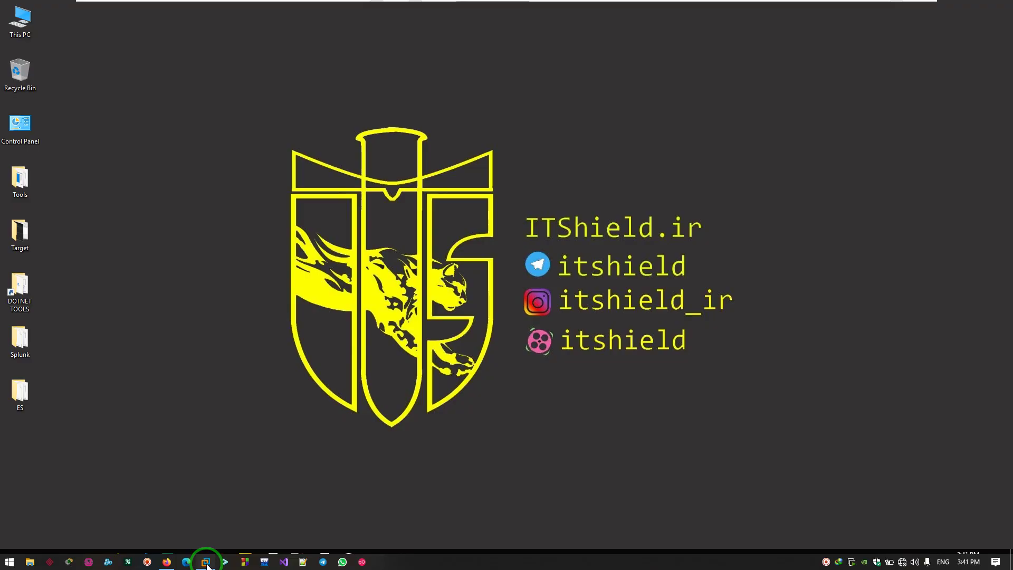
pyautogui.click(116, 559)
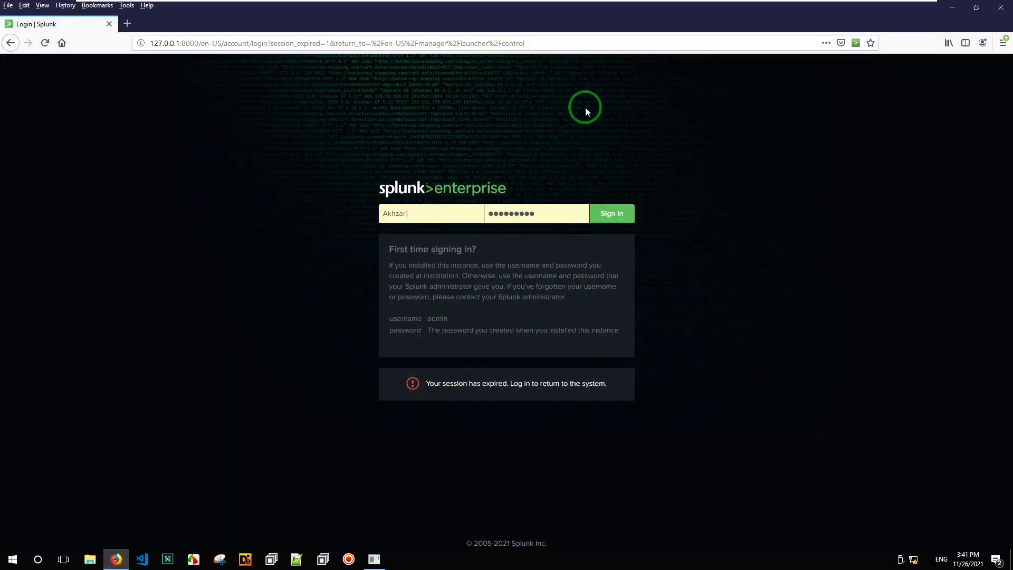
pyautogui.click(617, 216)
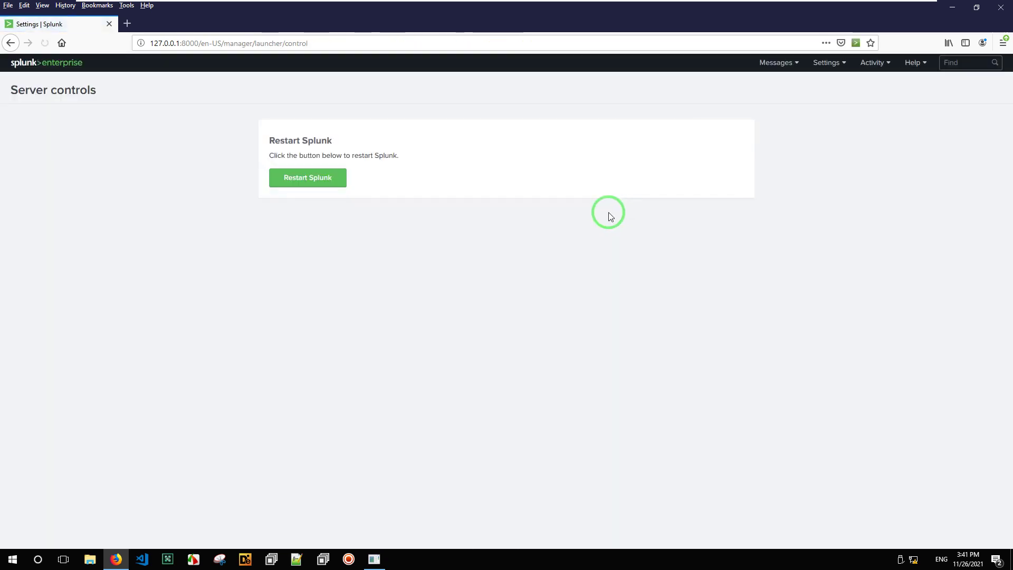
# Check the installed Splunk Enterprise version in the About information and close it
pyautogui.click(918, 62)
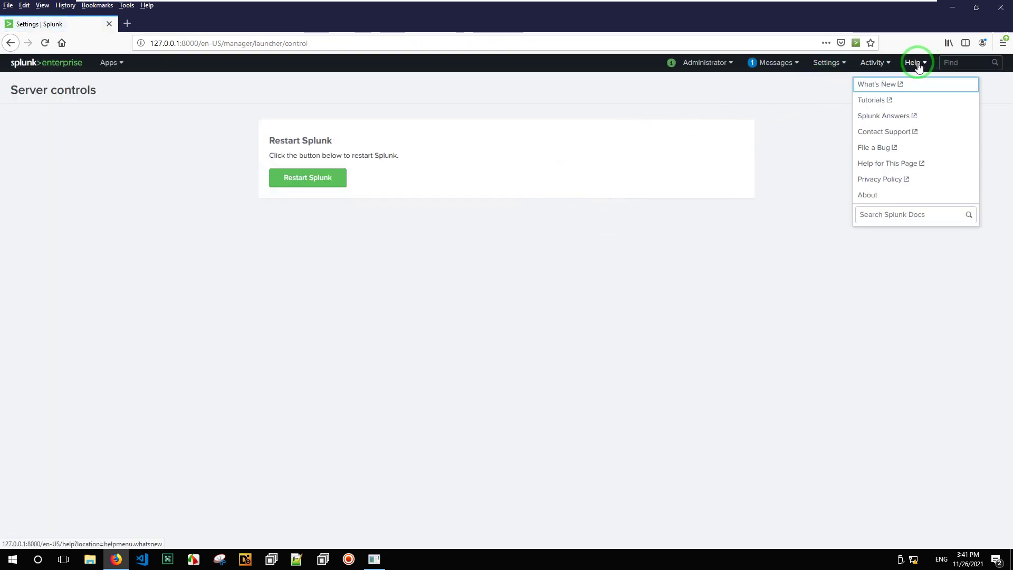
pyautogui.click(887, 194)
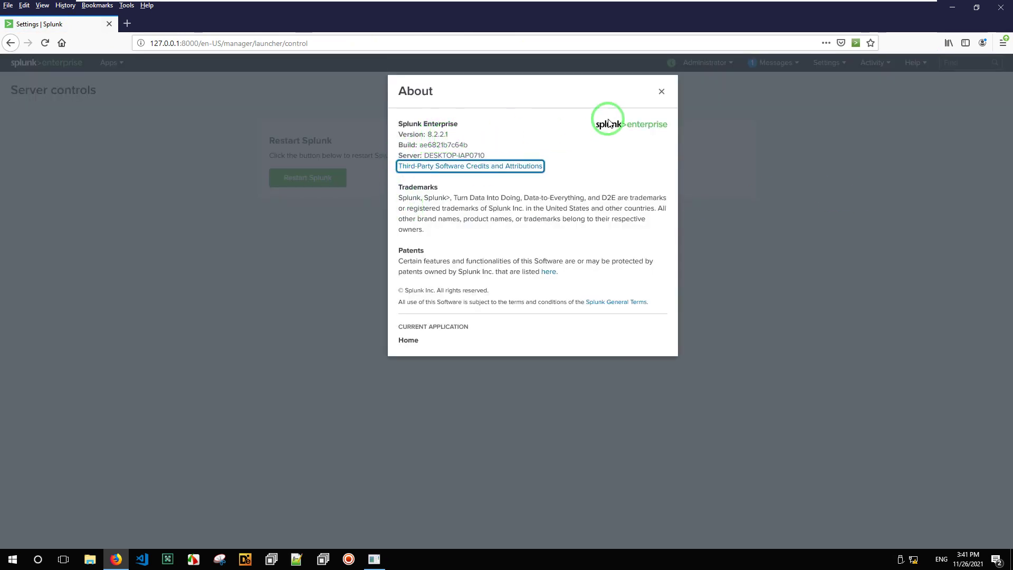
pyautogui.click(662, 92)
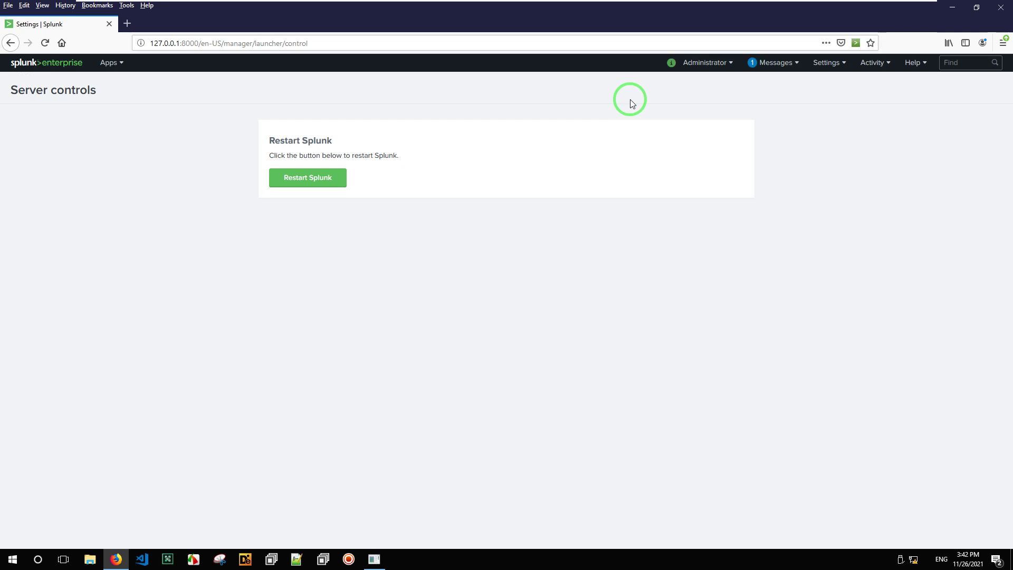
# Go to the app management page and open the form for installing an app from a file
pyautogui.click(120, 67)
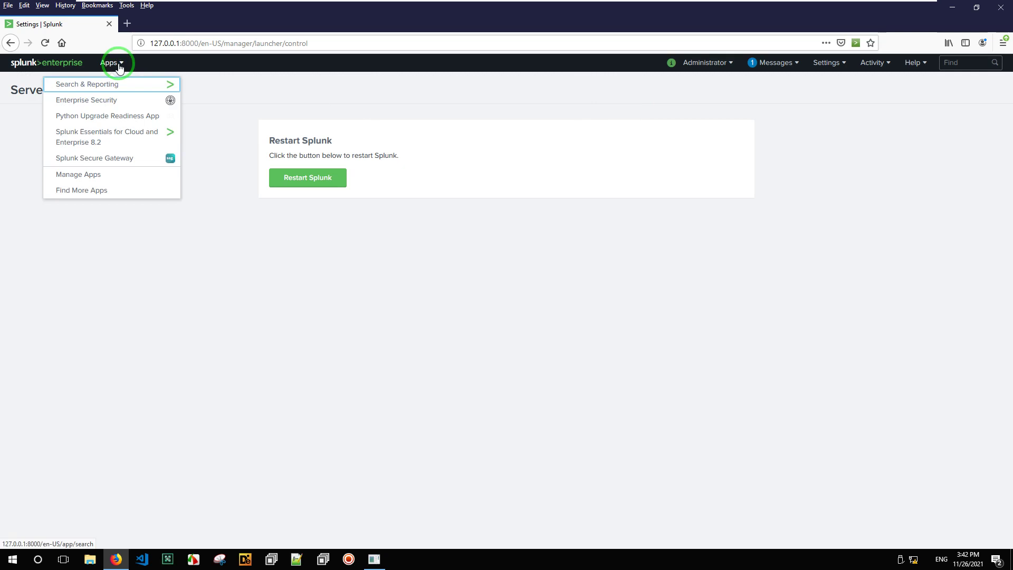
pyautogui.click(77, 175)
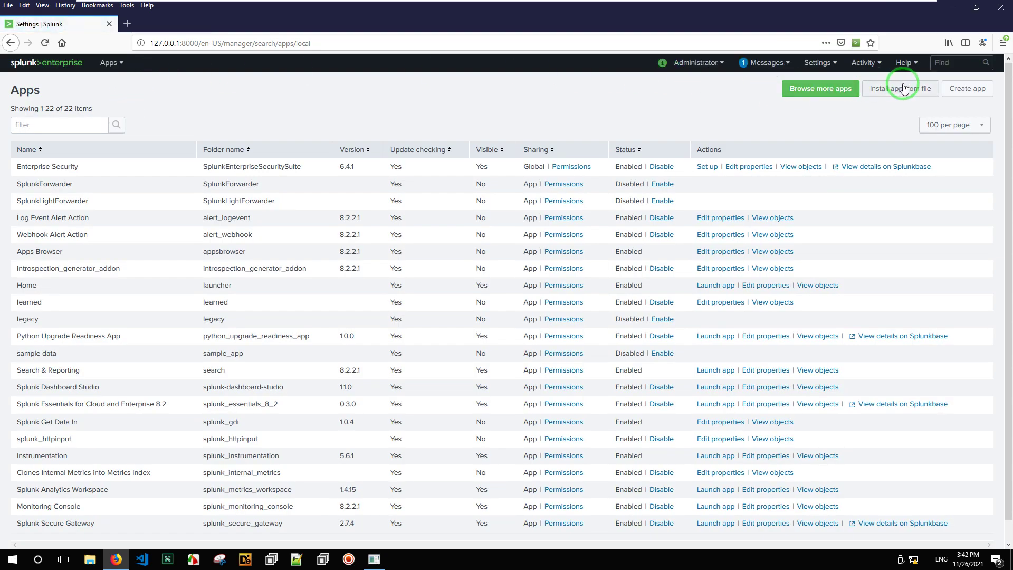
pyautogui.click(908, 92)
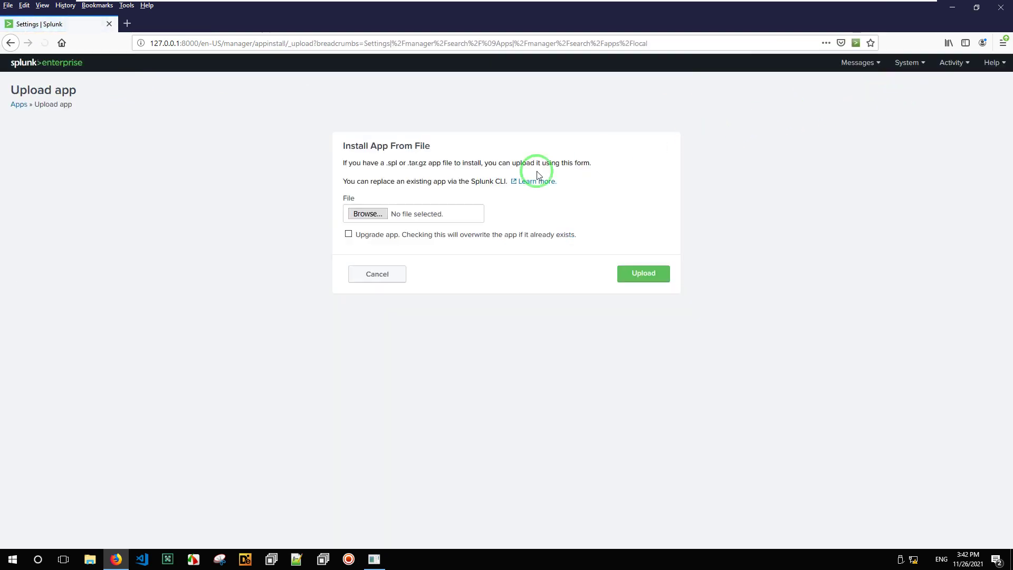
# Try to upload splunk-enterprise-security_641.spl from the desktop ES folder as an app
pyautogui.click(375, 217)
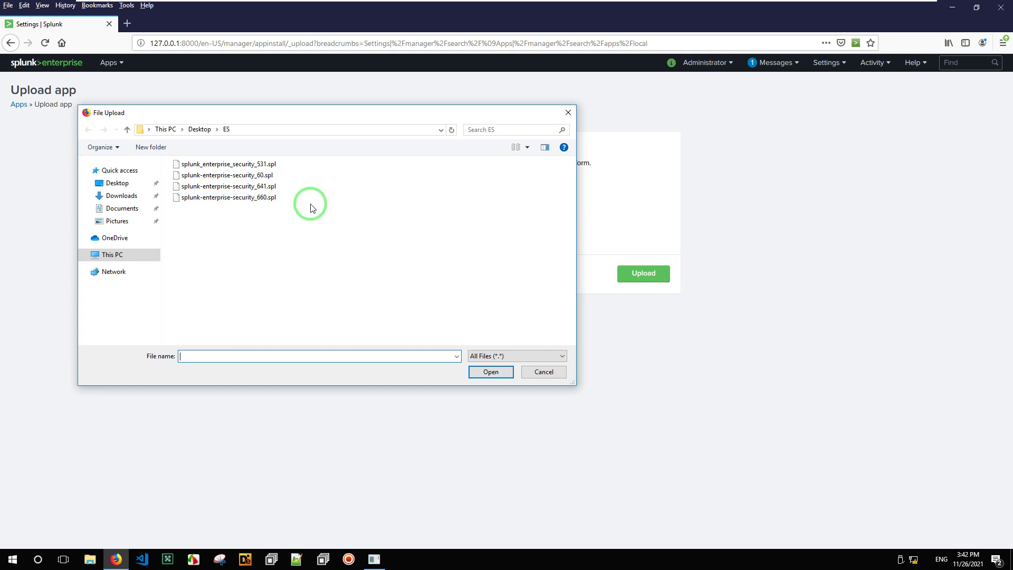
pyautogui.click(237, 187)
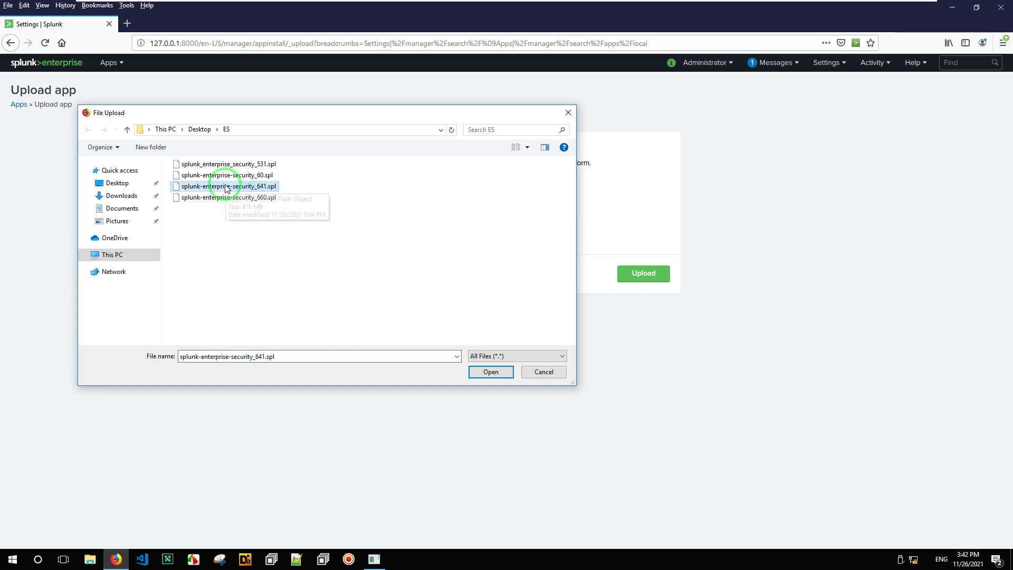
pyautogui.doubleClick(225, 186)
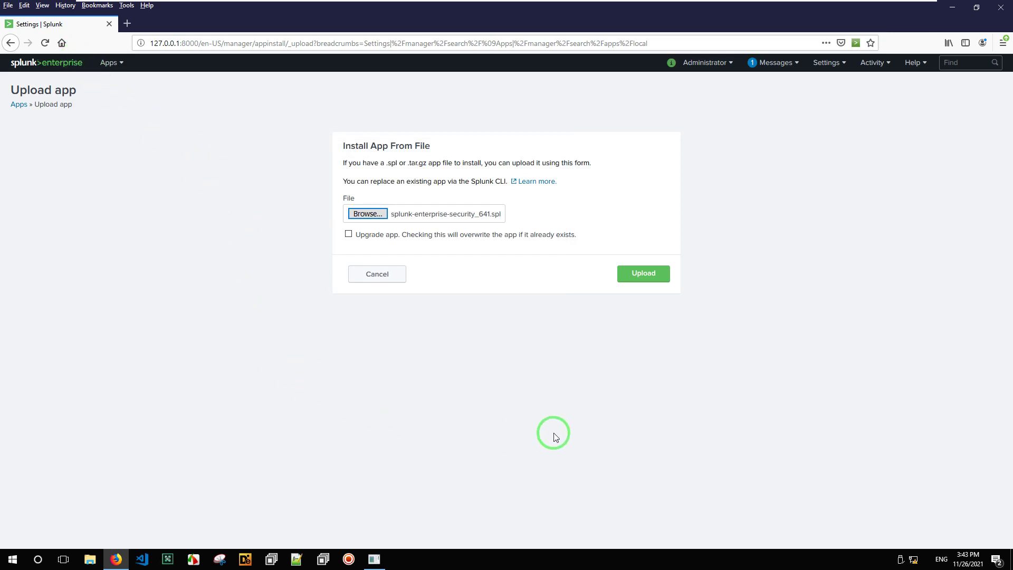
pyautogui.click(636, 274)
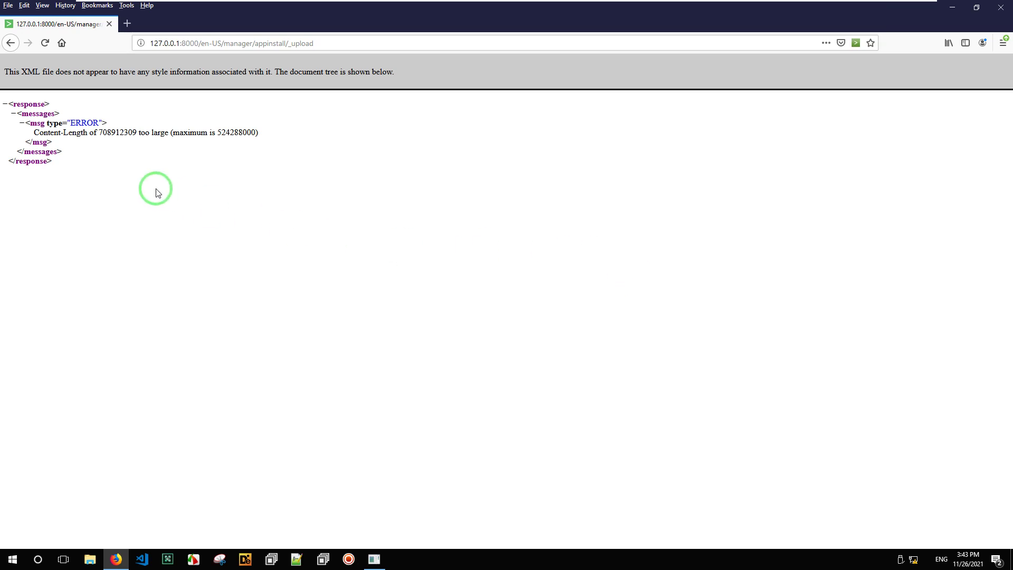
# Examine the upload response's error message and its maximum content length, and return to the upload form
pyautogui.moveTo(56, 163); pyautogui.dragTo(2, 100)
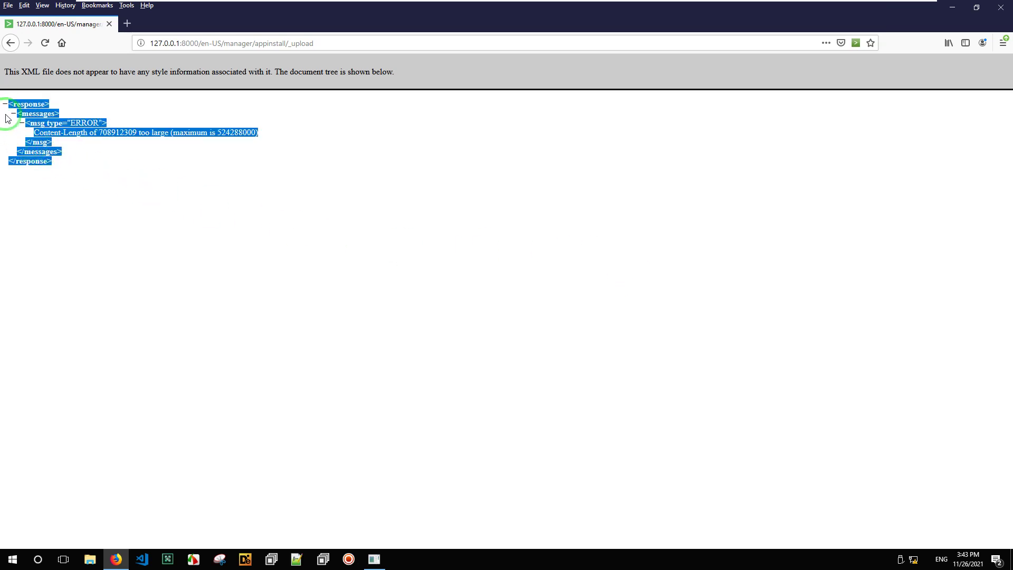
pyautogui.click(83, 142)
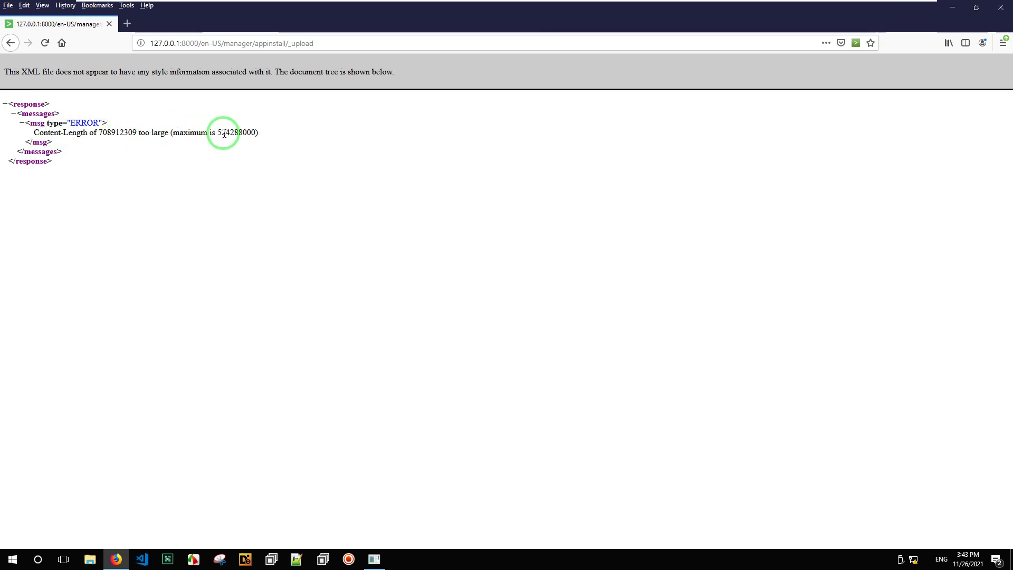
pyautogui.moveTo(221, 133); pyautogui.dragTo(252, 141)
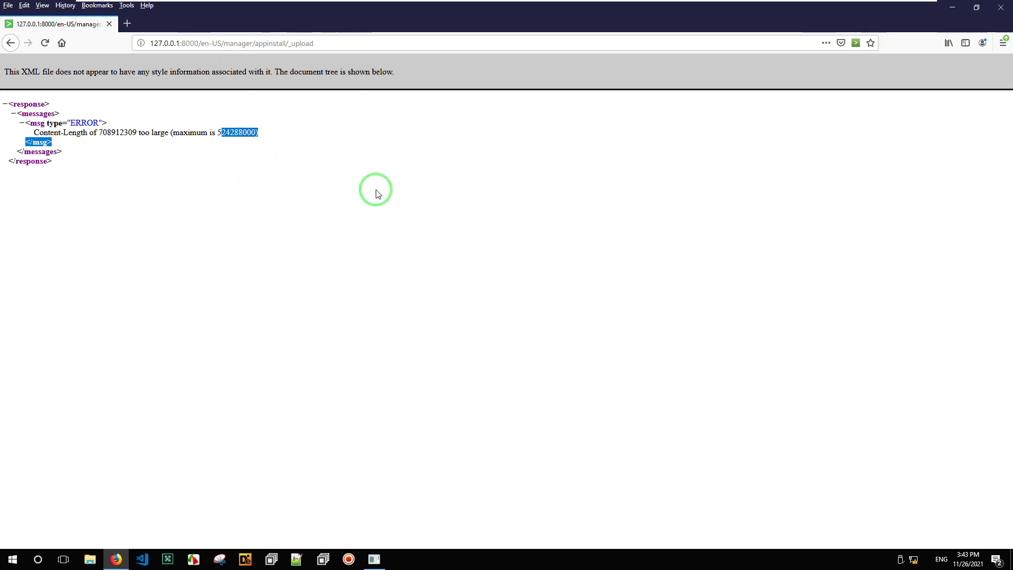
pyautogui.click(10, 43)
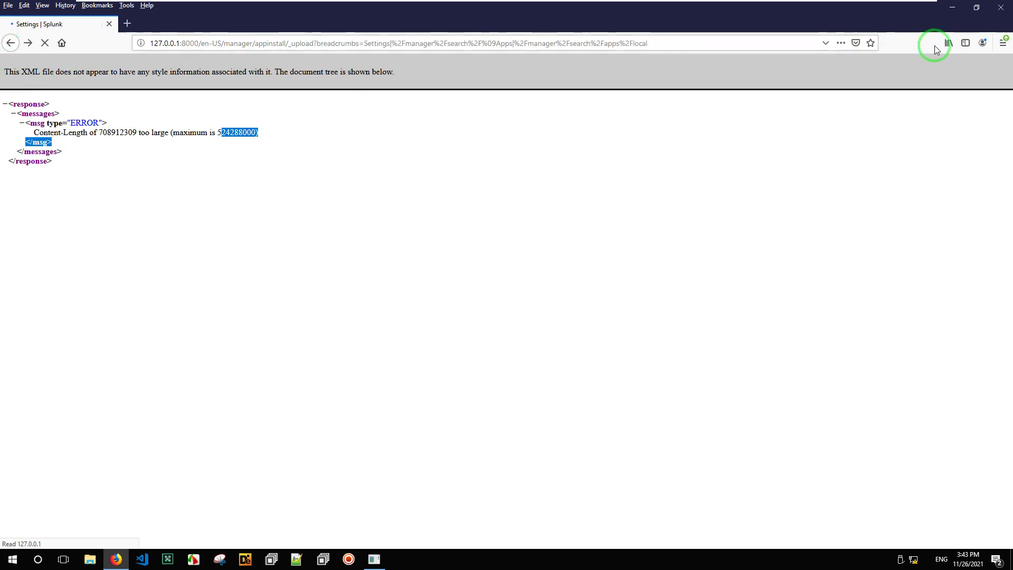
# Minimize the browser and browse to the folder C:\Program Files\Splunk\etc\system\default in File Explorer
pyautogui.click(952, 7)
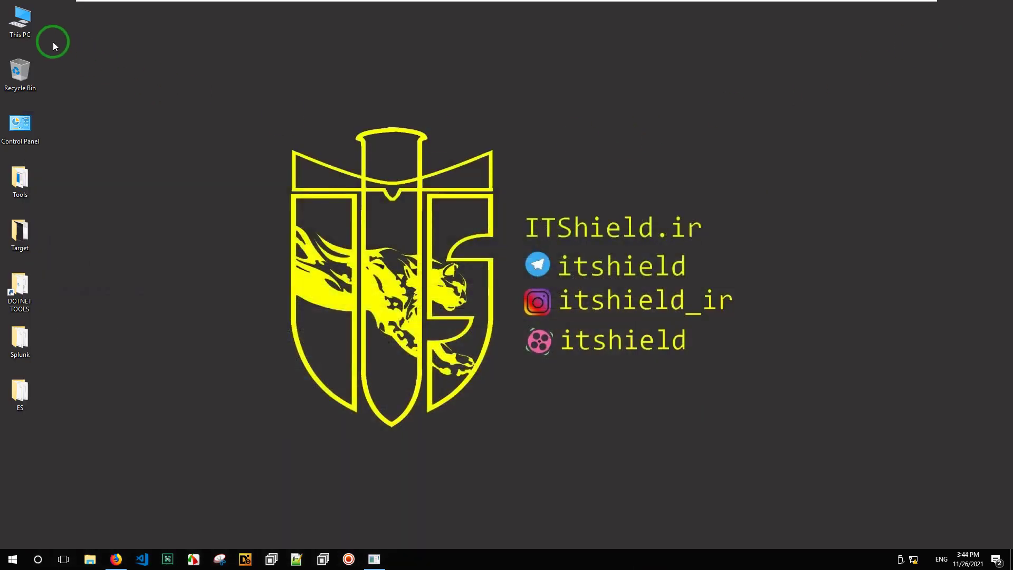
pyautogui.doubleClick(20, 20)
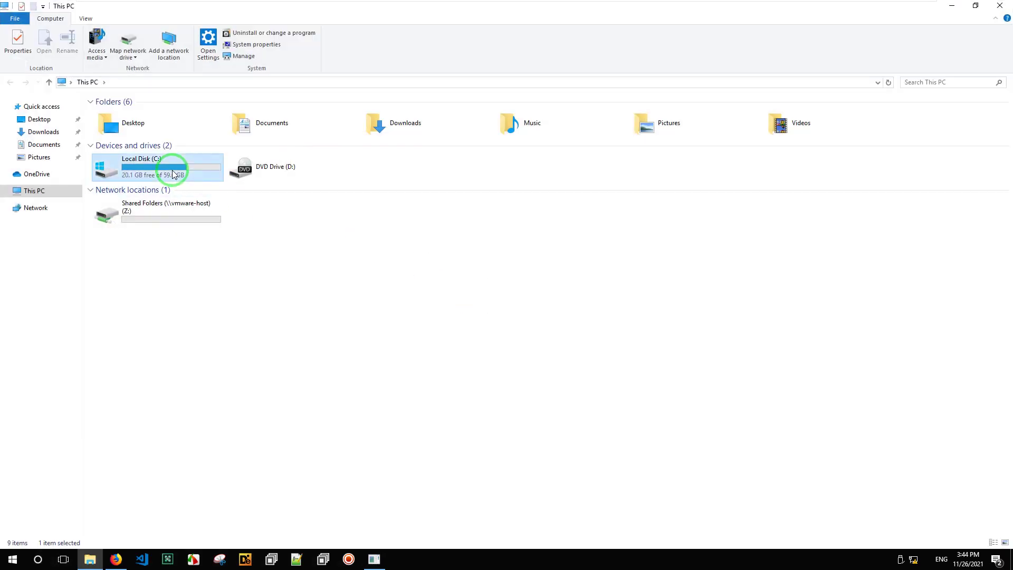
pyautogui.doubleClick(168, 173)
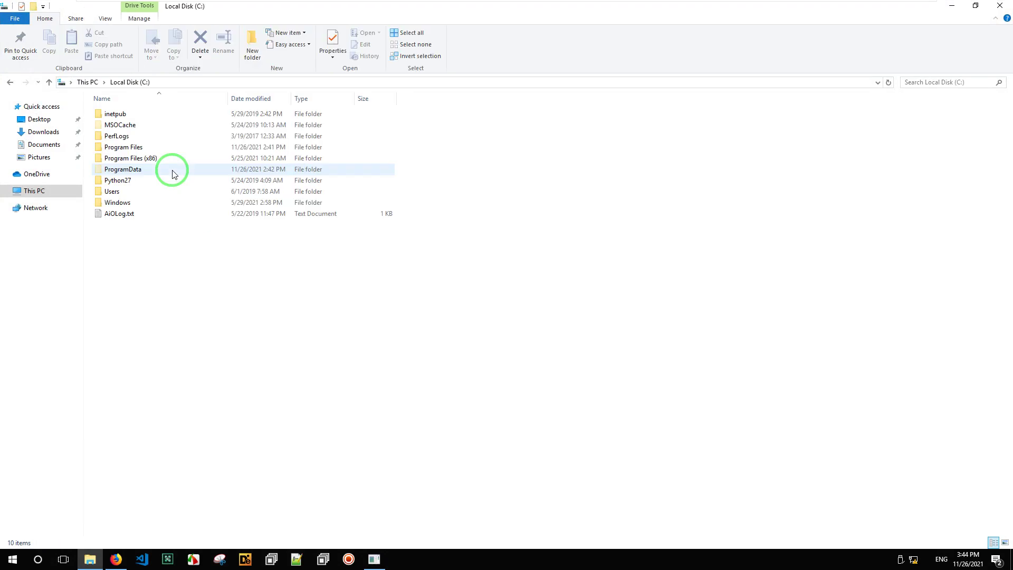
pyautogui.doubleClick(132, 147)
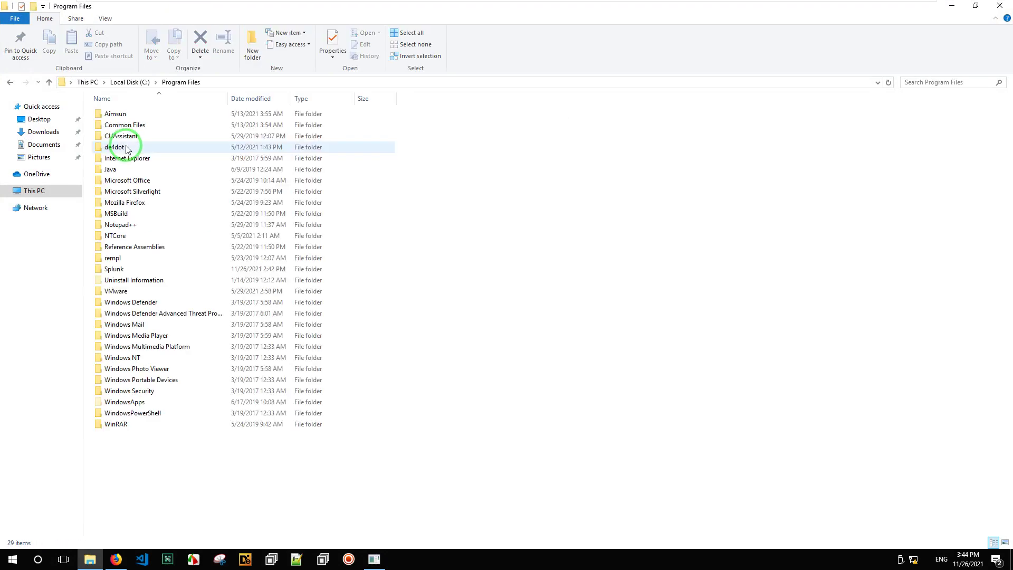
pyautogui.doubleClick(113, 268)
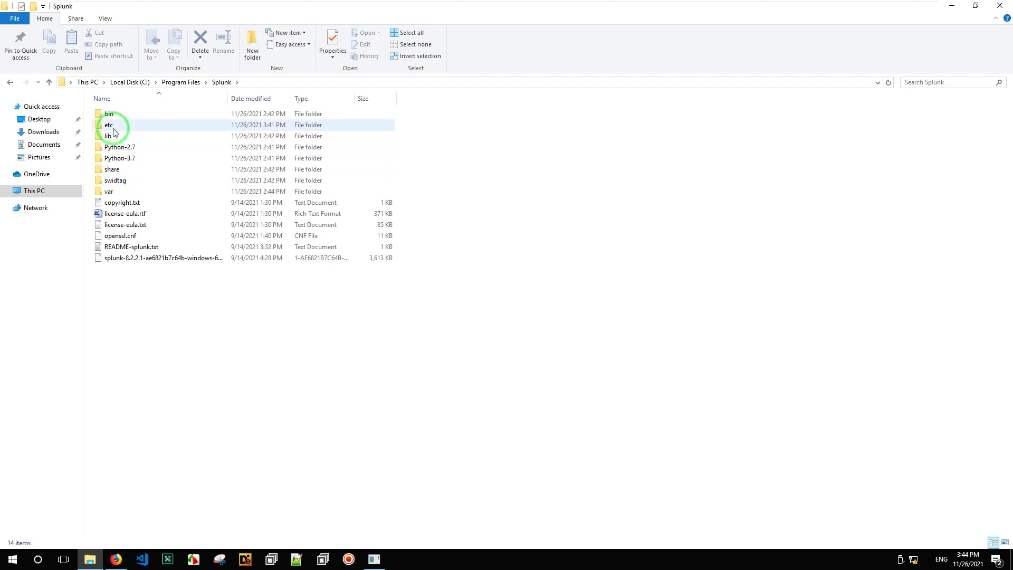
pyautogui.doubleClick(109, 126)
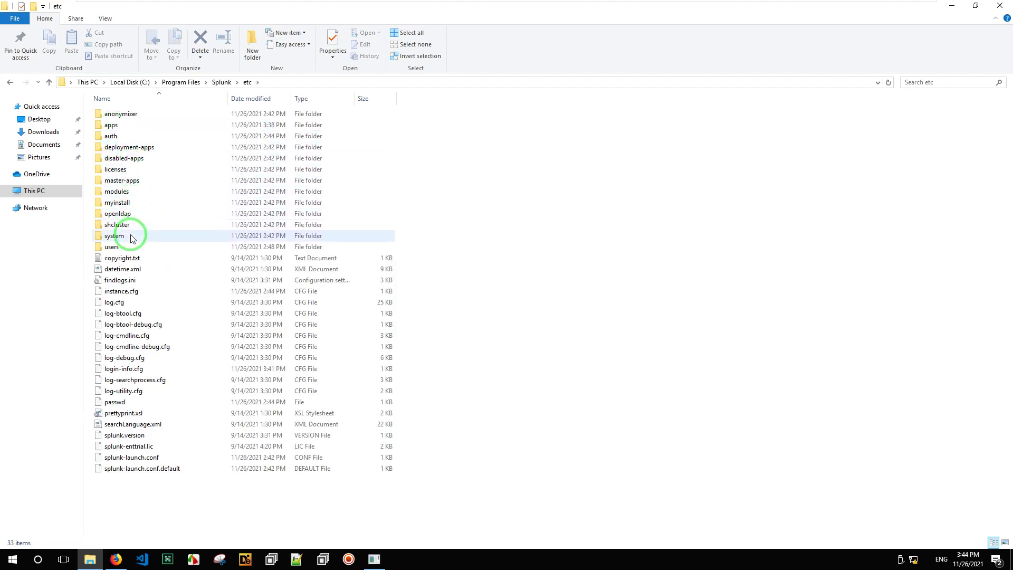
pyautogui.doubleClick(130, 235)
pyautogui.doubleClick(129, 126)
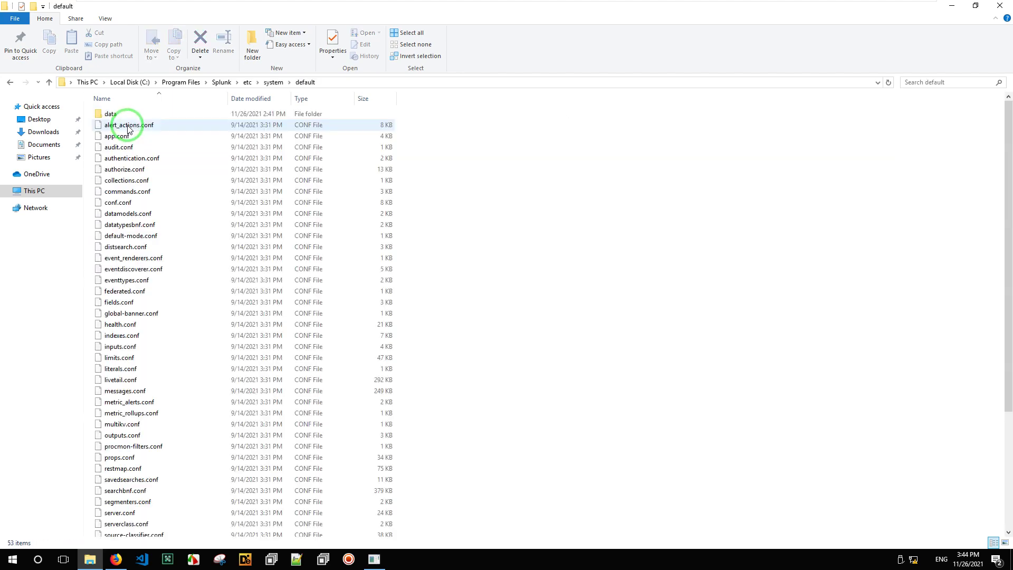
# Locate web.conf in the default folder and open it in Notepad++
pyautogui.click(130, 159)
pyautogui.press('w')
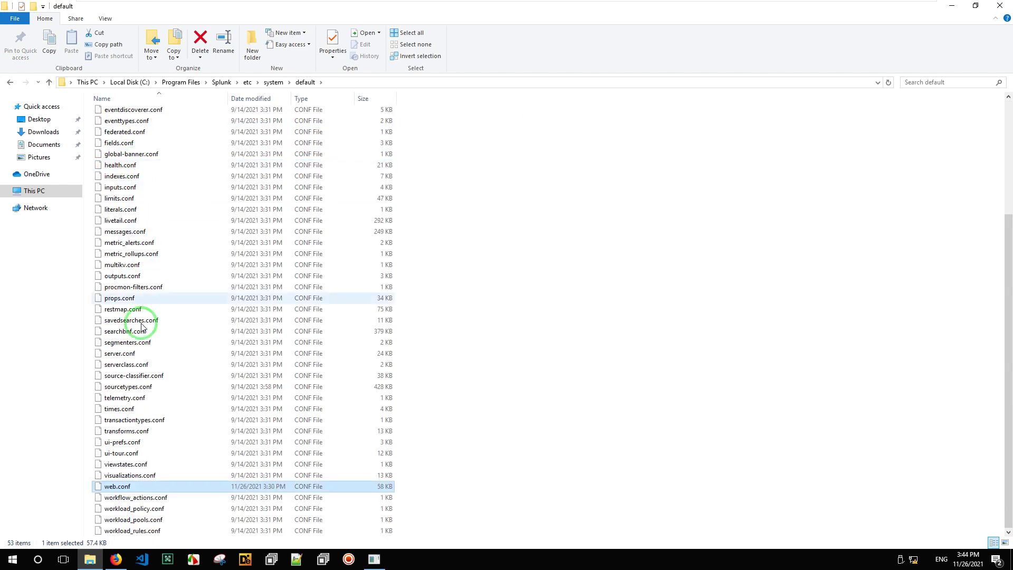
pyautogui.rightClick(139, 487)
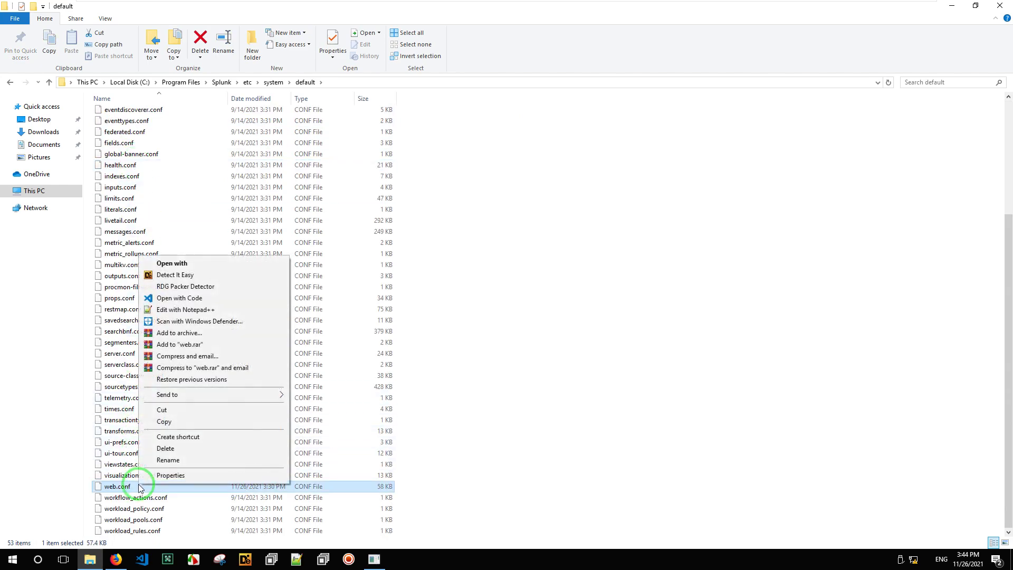
pyautogui.click(187, 310)
# Look through the web.conf settings and search the file for "upload", closing the search dialog at the first match
pyautogui.scroll(-6, 426, 251)
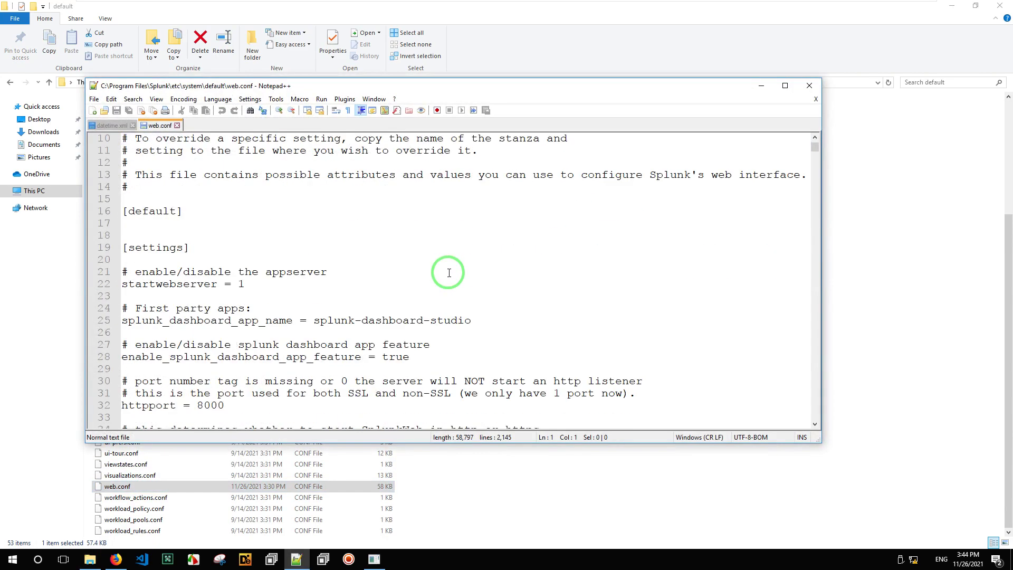
pyautogui.scroll(-4, 287, 329)
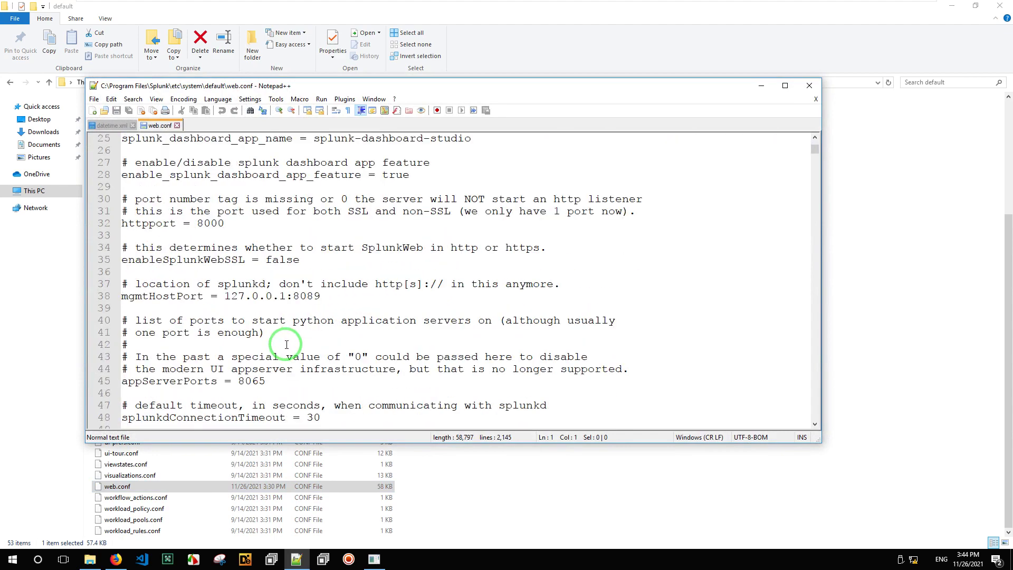
pyautogui.scroll(-4, 287, 295)
pyautogui.scroll(-6, 288, 285)
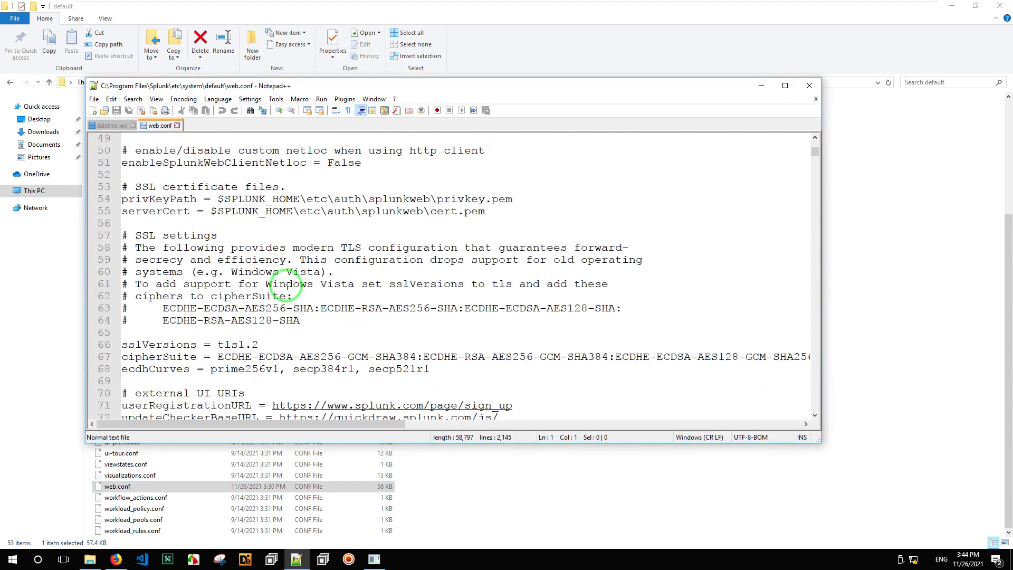
pyautogui.scroll(5, 421, 269)
pyautogui.scroll(6, 421, 268)
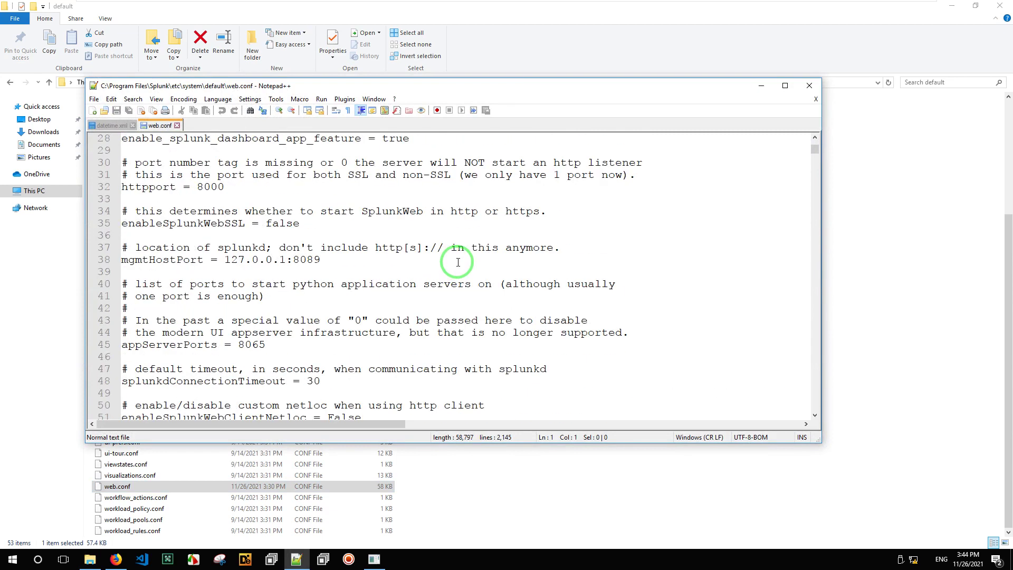
pyautogui.hotkey('ctrl', 'f')
pyautogui.write('upload')
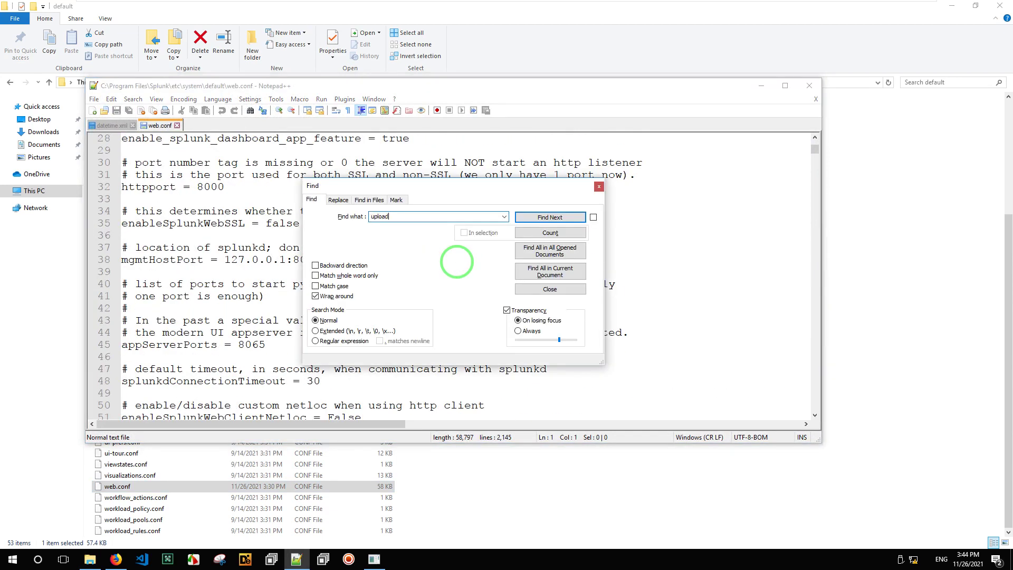
pyautogui.press('Return')
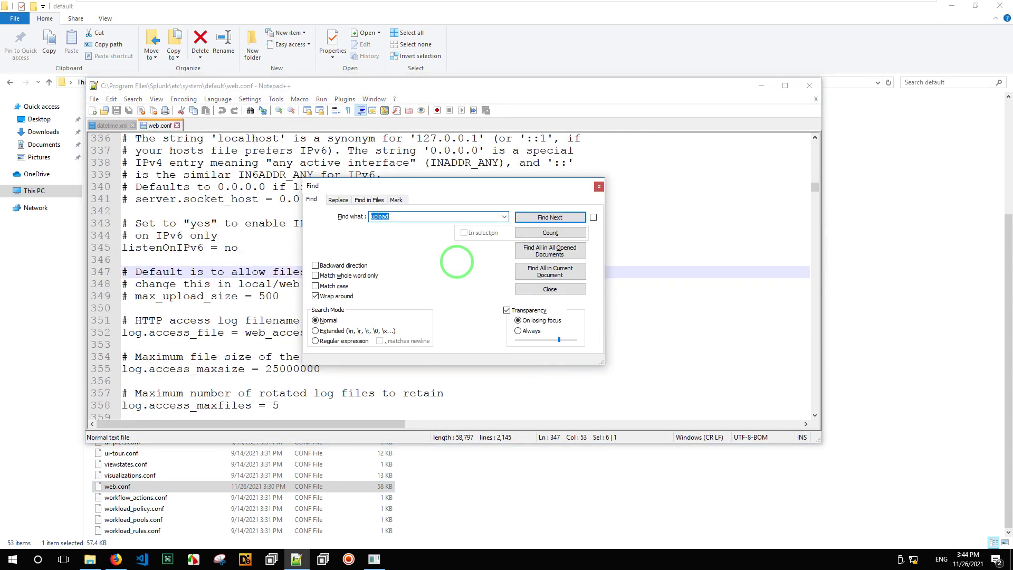
pyautogui.click(599, 186)
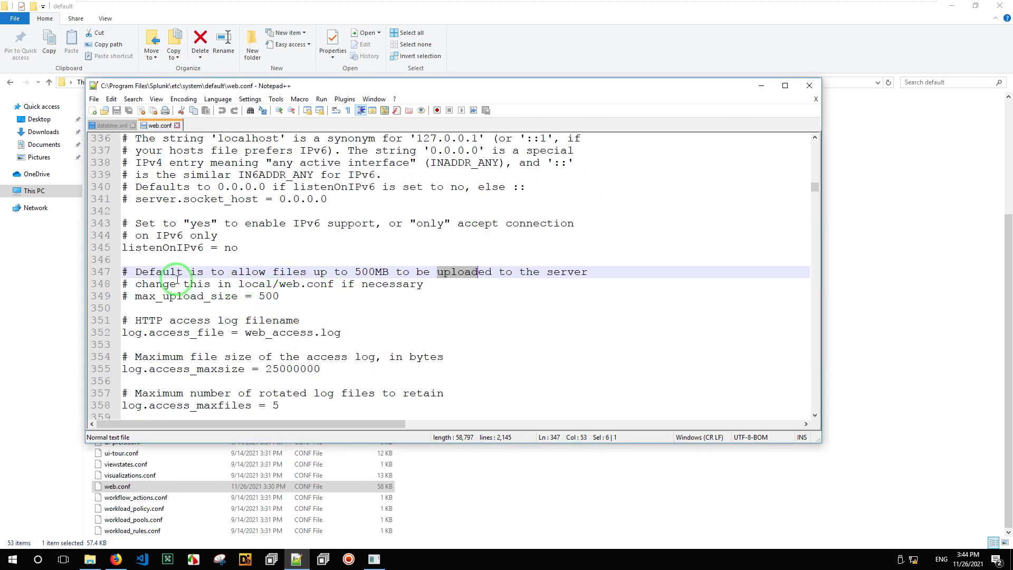
# Highlight the comments above max_upload_size about the default upload limit and where to change it
pyautogui.moveTo(135, 272); pyautogui.dragTo(616, 274)
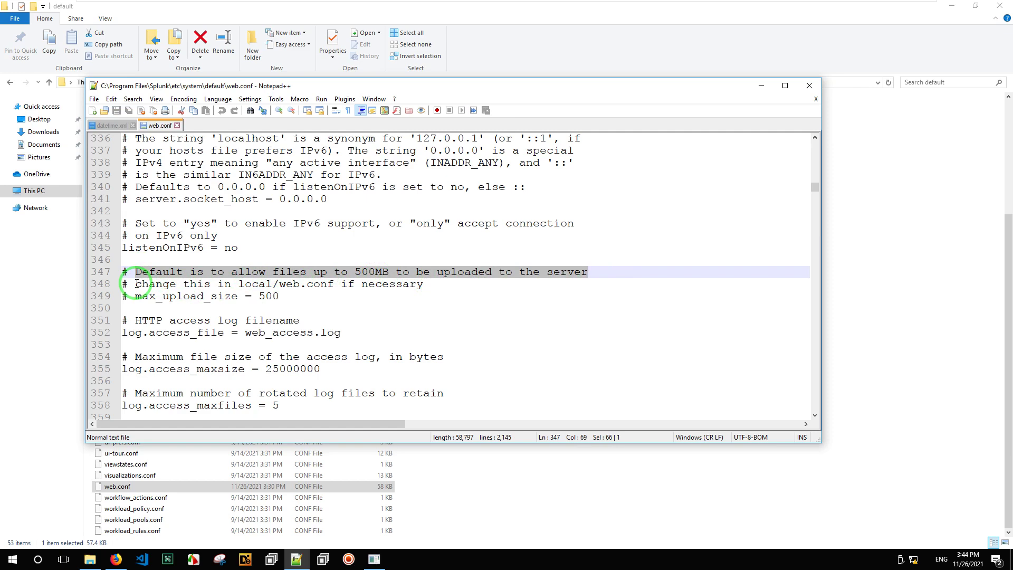
pyautogui.moveTo(136, 284); pyautogui.dragTo(337, 284)
pyautogui.click(446, 32)
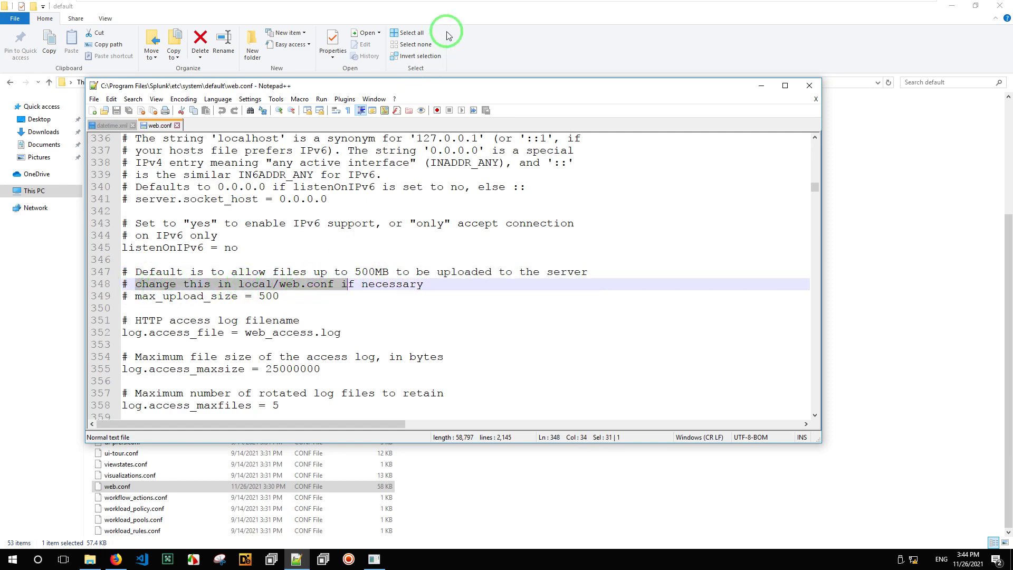
# Switch to File Explorer and browse to the folder C:\Program Files\Splunk\etc\system\local
pyautogui.click(457, 271)
pyautogui.hotkey('alt', 'Up')
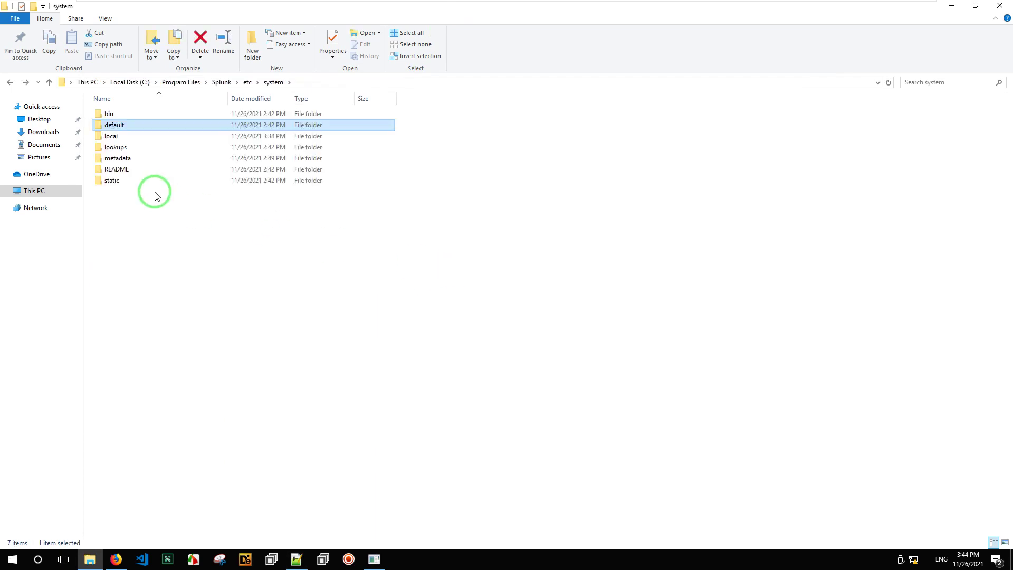
pyautogui.doubleClick(130, 139)
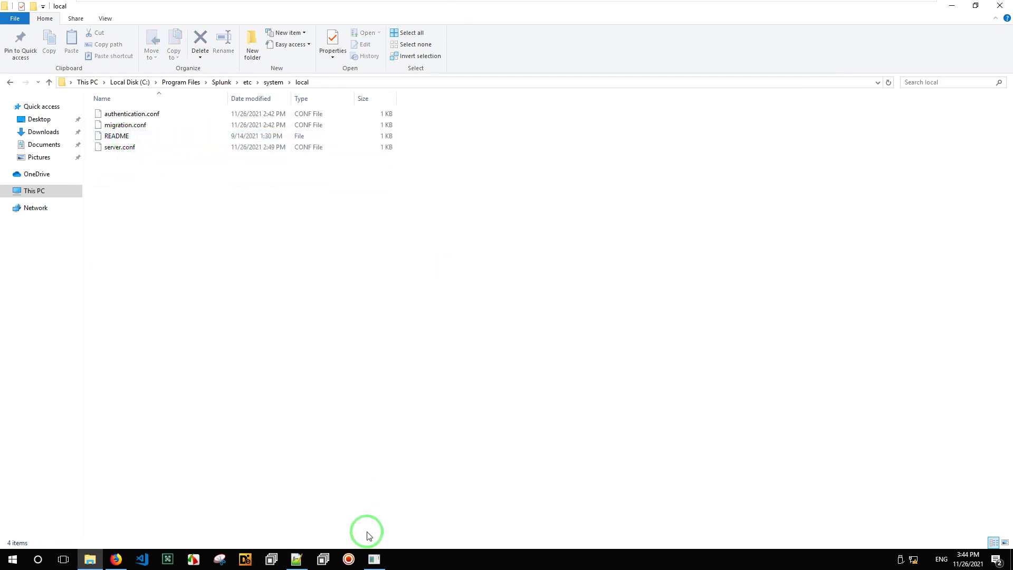
# Return to web.conf in Notepad++, set max_upload_size to 5000 and uncomment its line
pyautogui.click(296, 559)
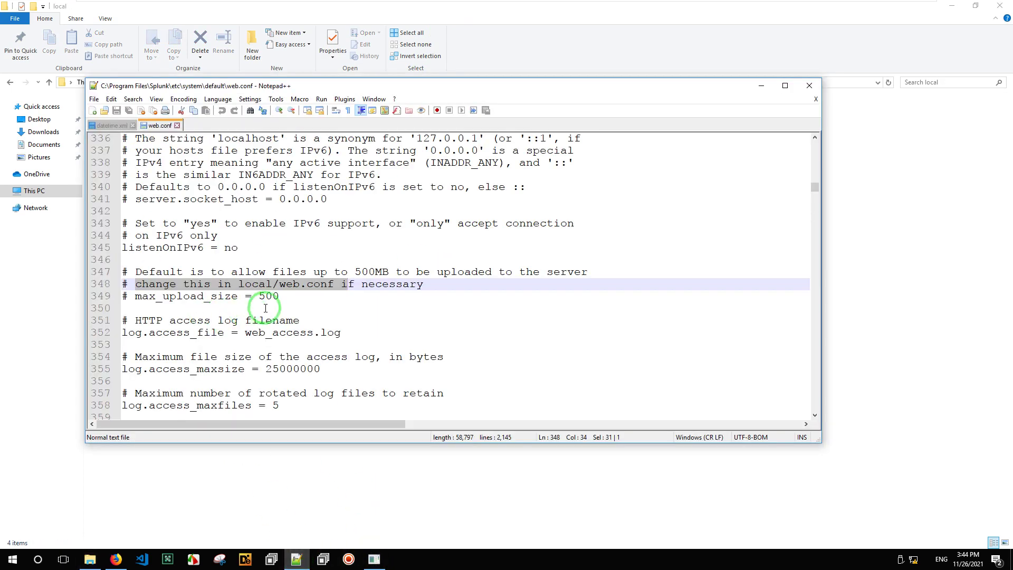
pyautogui.click(292, 296)
pyautogui.write('0')
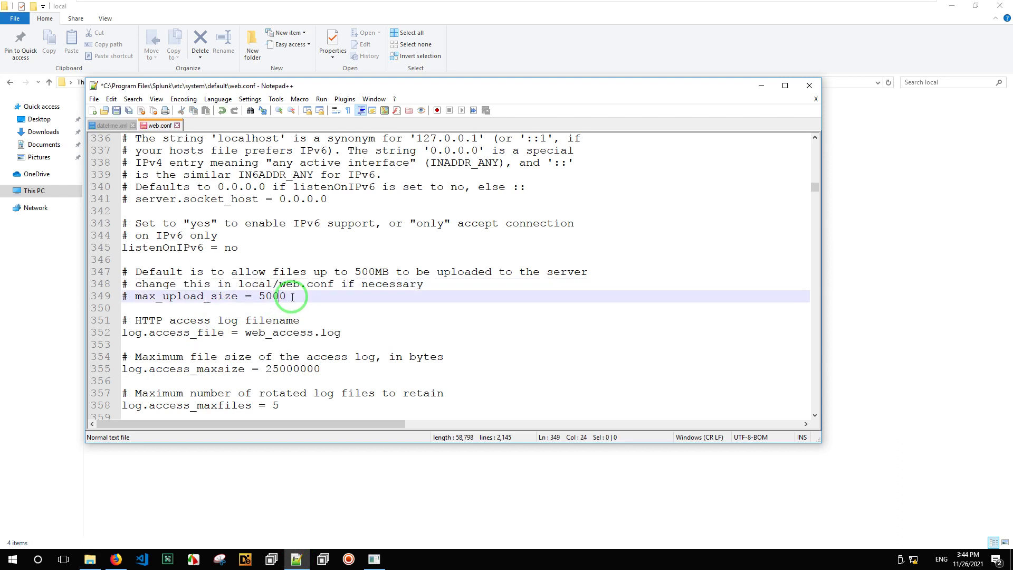
pyautogui.press('Left')
pyautogui.press('Left')
pyautogui.press('Left')
pyautogui.press('Left')
pyautogui.press('Left')
pyautogui.press('Left')
pyautogui.press('Left')
pyautogui.press('Left')
pyautogui.press('Left')
pyautogui.press('Left')
pyautogui.press('Left')
pyautogui.press('Left')
pyautogui.press('Left')
pyautogui.press('Left')
pyautogui.press('Left')
pyautogui.press('Left')
pyautogui.press('Left')
pyautogui.press('Left')
pyautogui.press('Left')
pyautogui.press('Left')
pyautogui.press('BackSpace')
pyautogui.press('BackSpace')
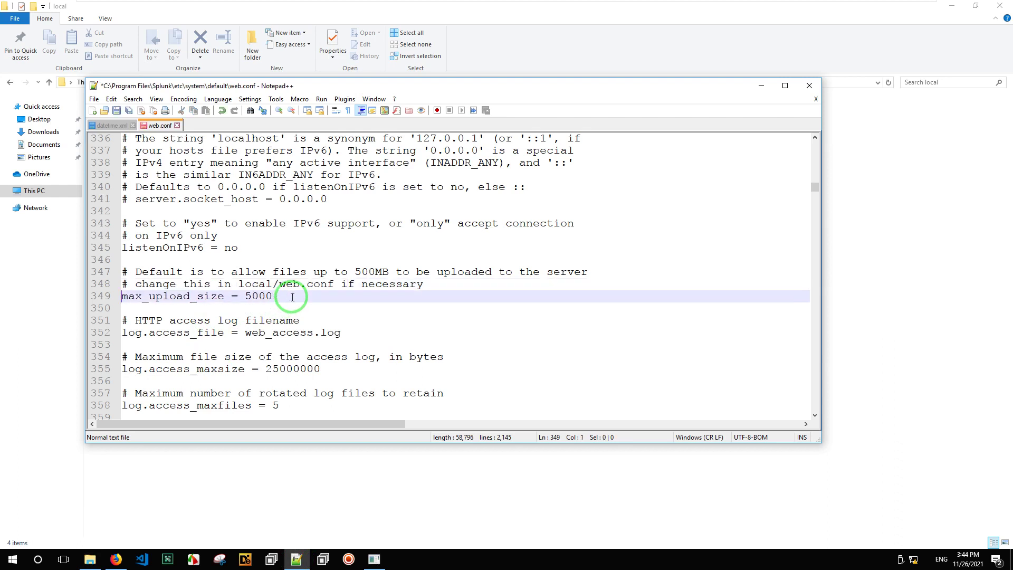
# Save the edited file as web.conf in the etc\system\local folder and close Notepad++ and File Explorer
pyautogui.click(94, 100)
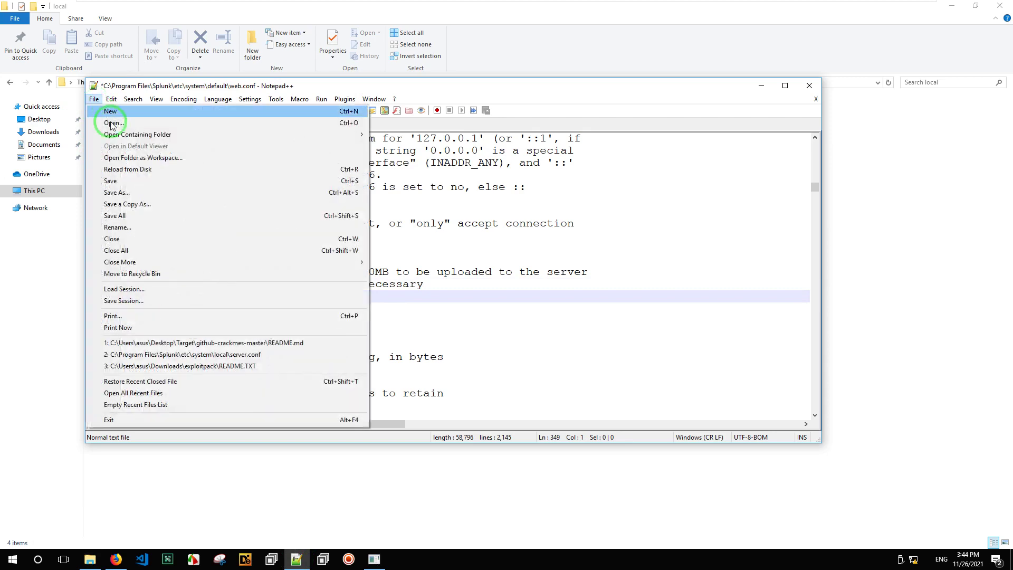
pyautogui.click(125, 193)
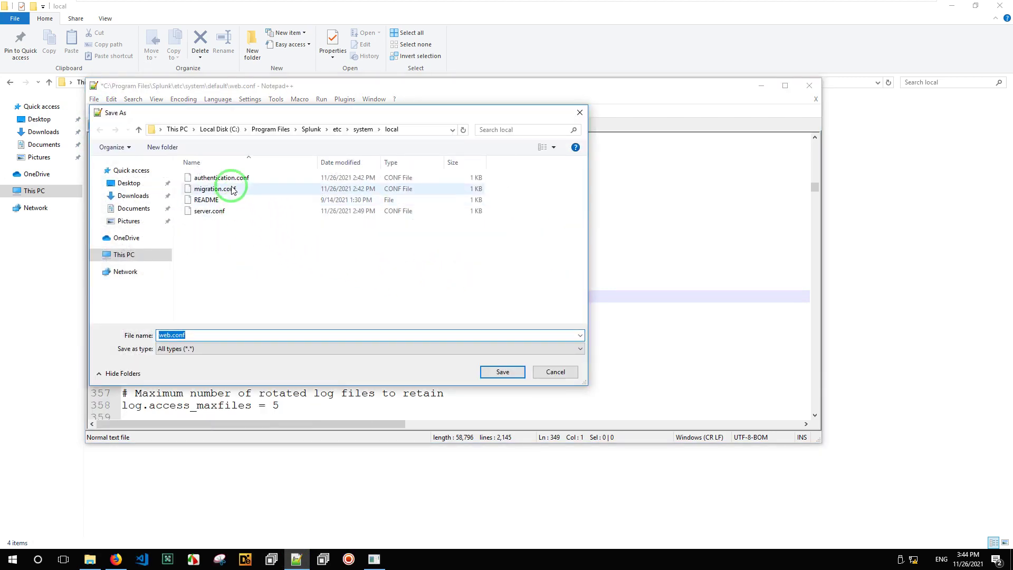
pyautogui.click(502, 371)
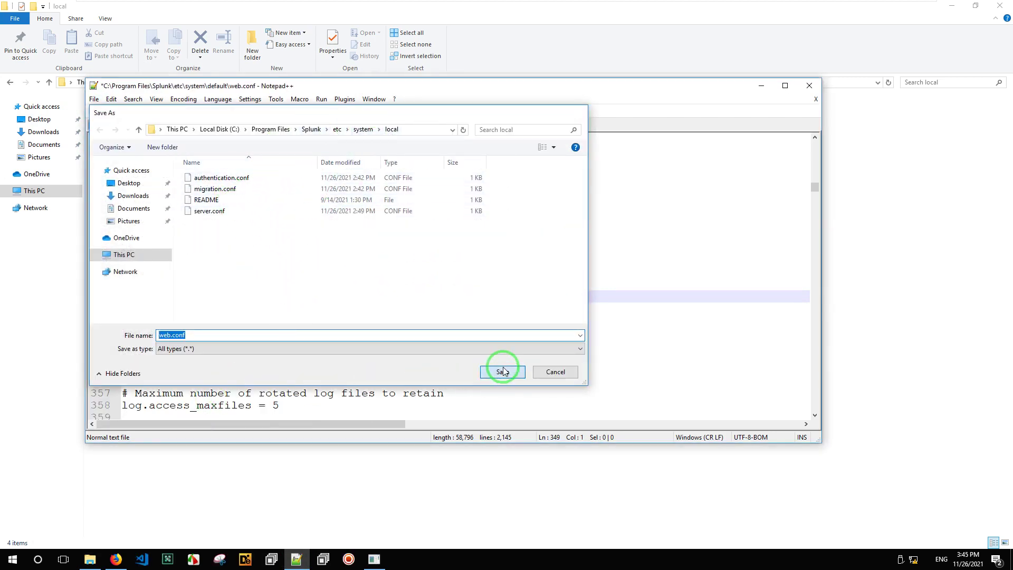
pyautogui.click(809, 86)
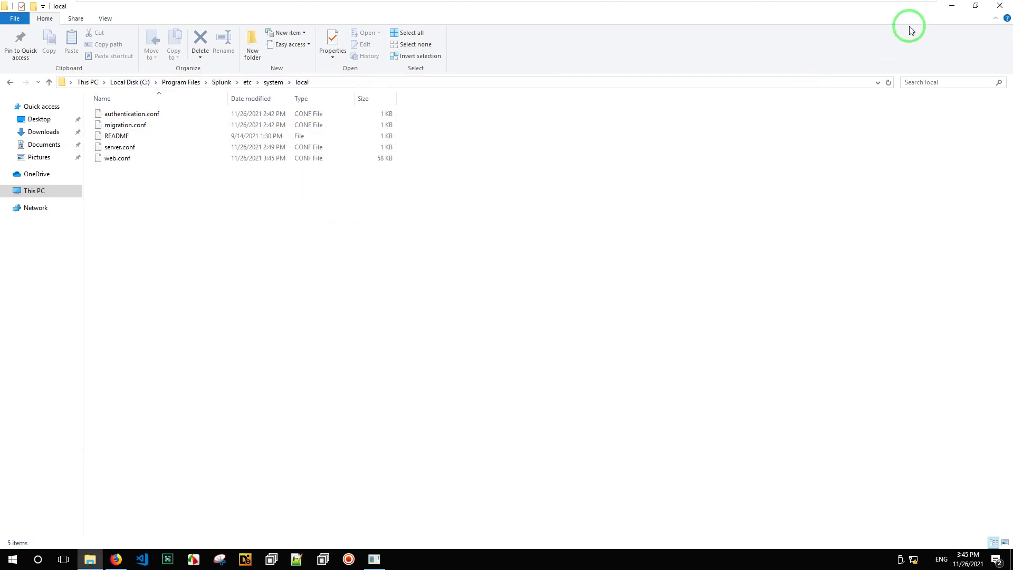
pyautogui.click(1000, 6)
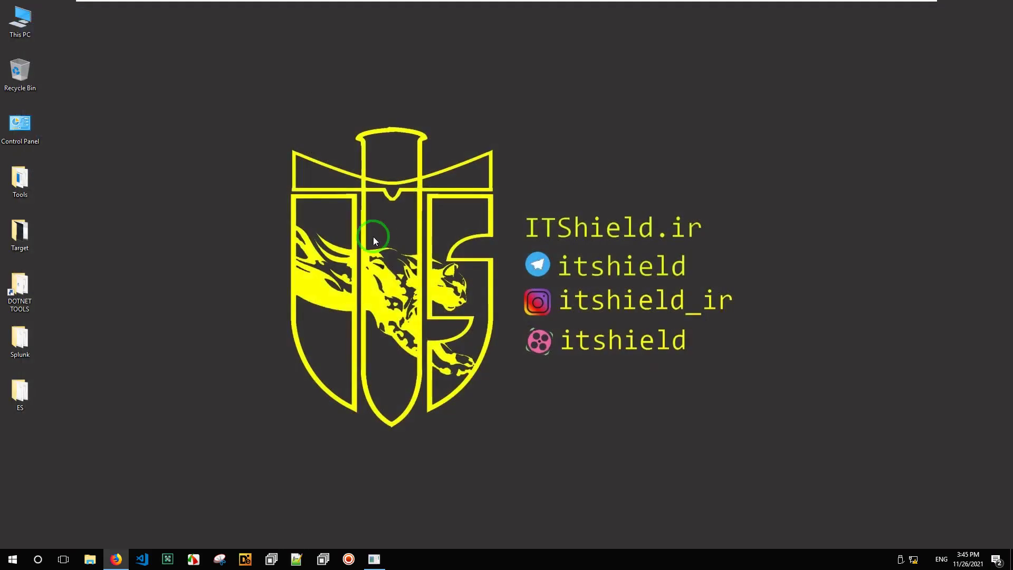
# Switch to Firefox and try to upload splunk-enterprise-security_641.spl, returning to the upload form
pyautogui.click(116, 559)
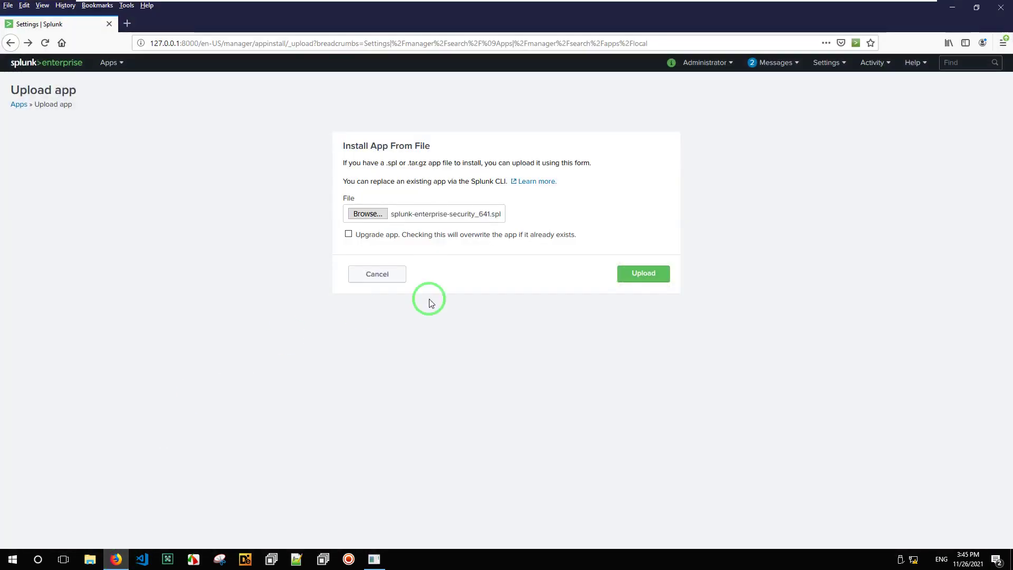
pyautogui.click(637, 275)
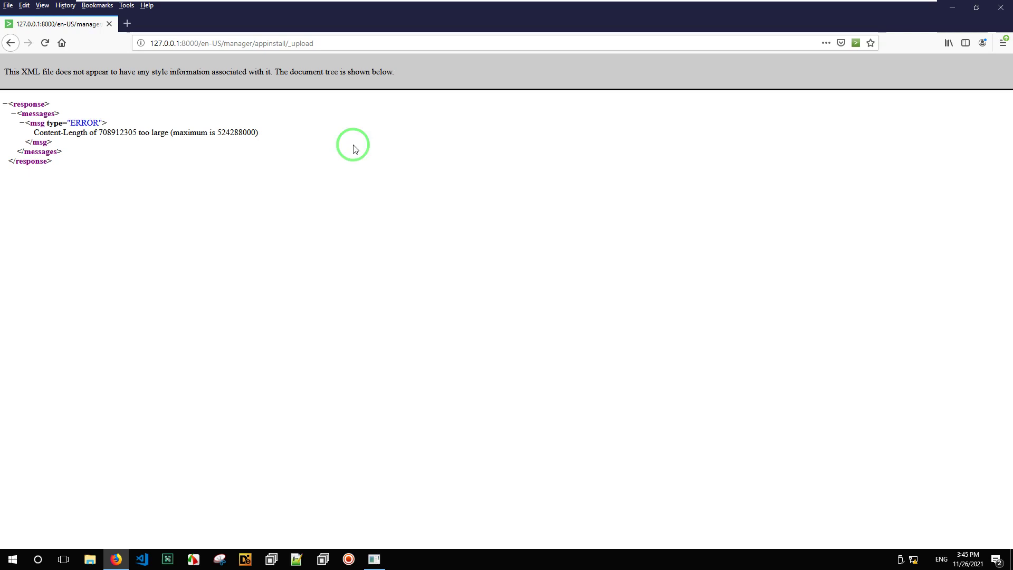
pyautogui.click(10, 42)
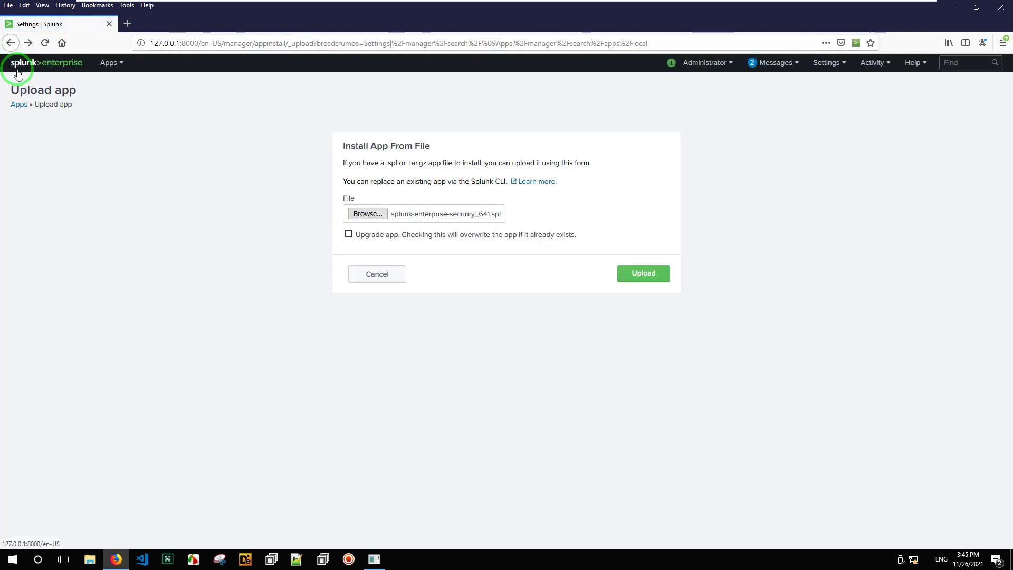
# Restart Splunk from the server controls and sign back in with the prefilled credentials
pyautogui.click(843, 64)
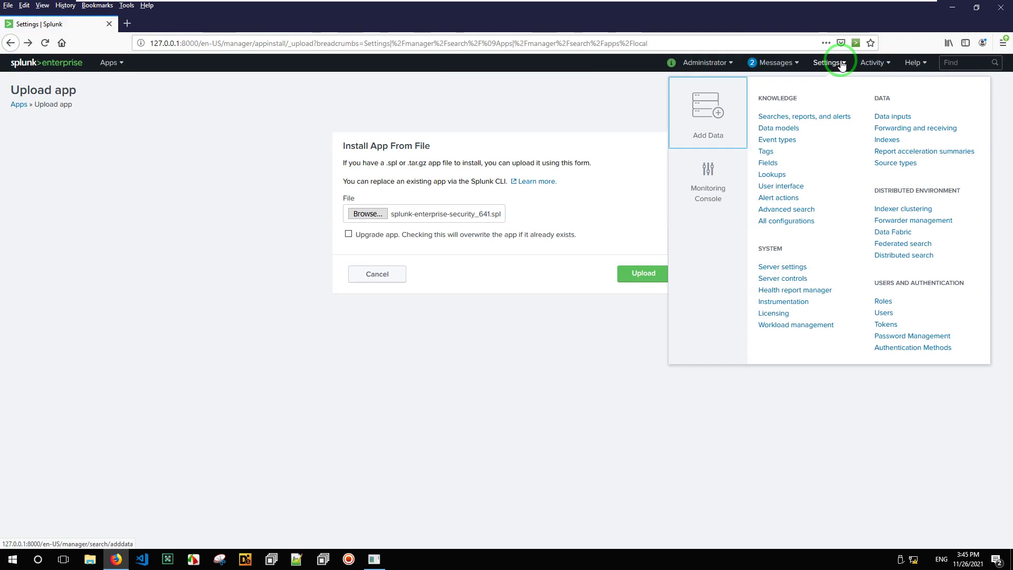
pyautogui.click(782, 280)
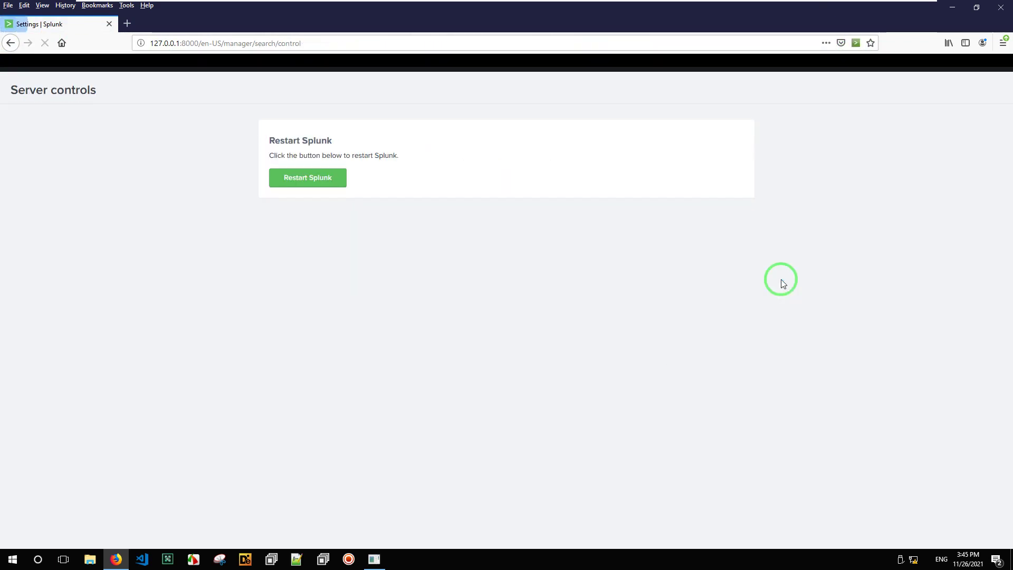
pyautogui.click(316, 183)
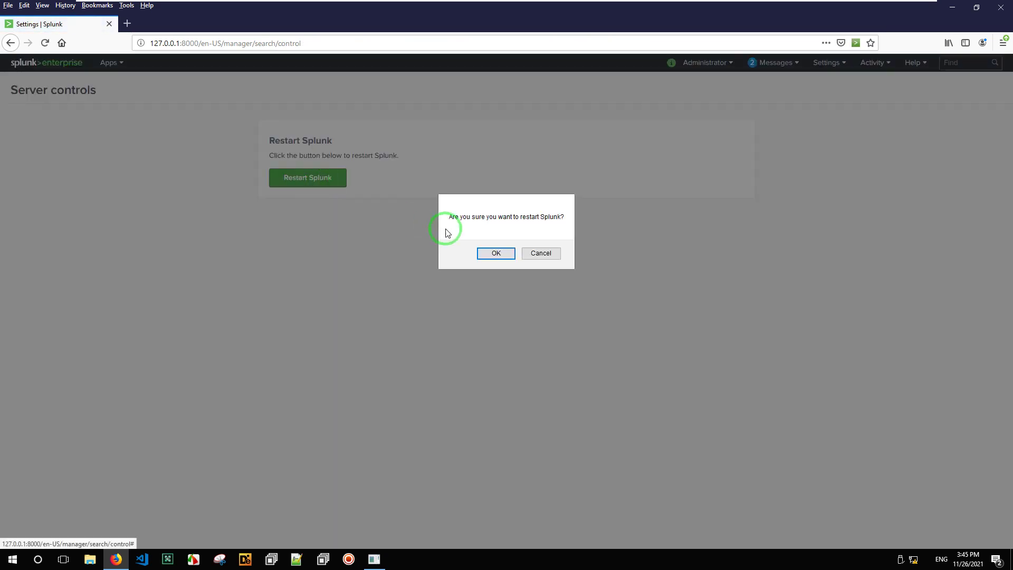
pyautogui.click(495, 255)
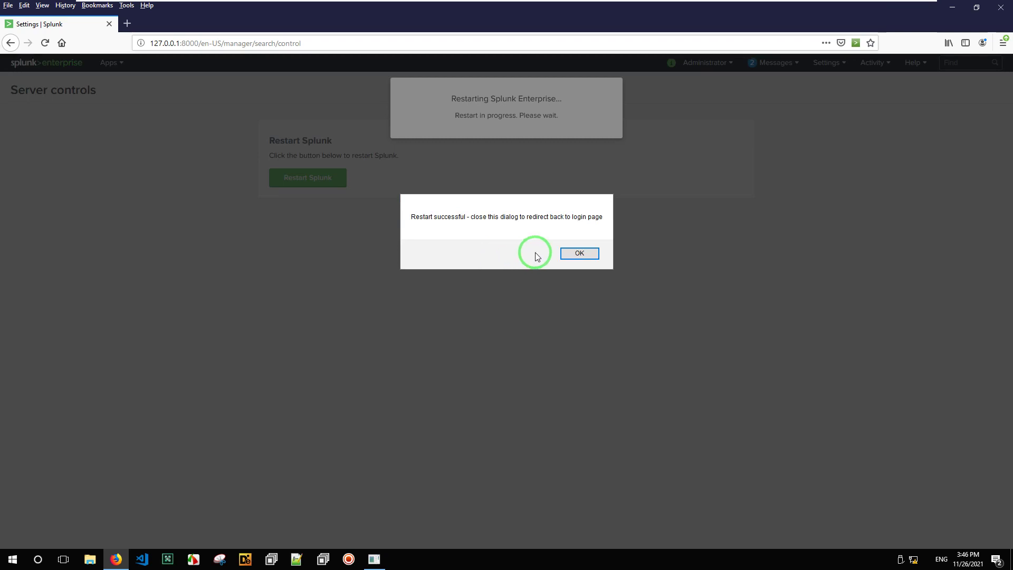
pyautogui.click(584, 252)
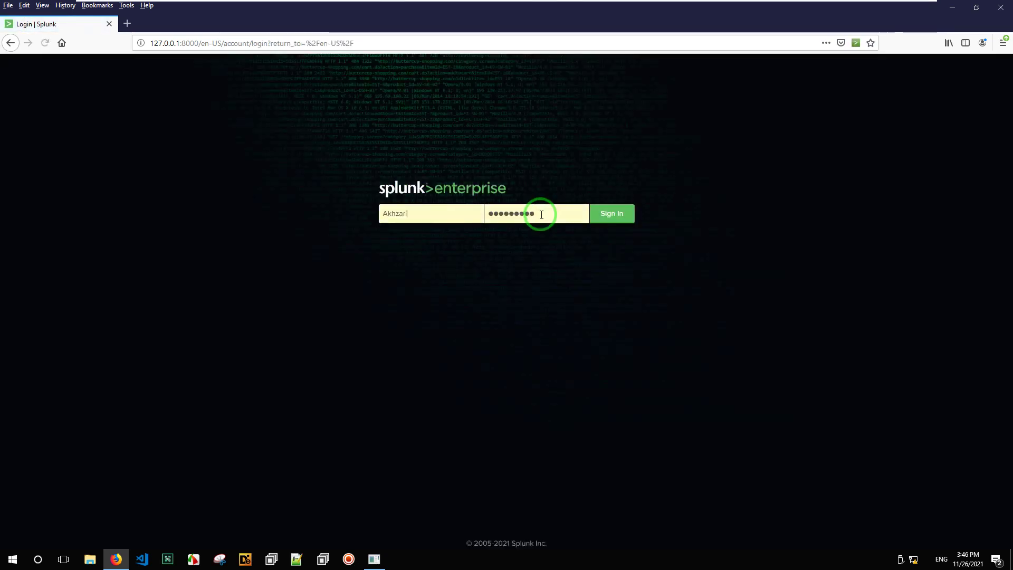
pyautogui.click(612, 215)
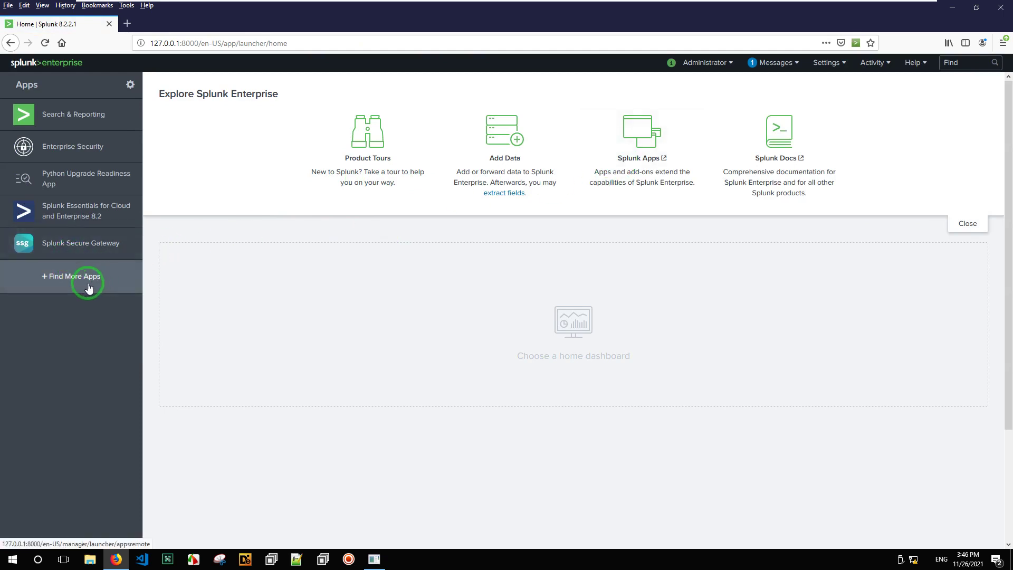
# Go to the Manage Apps page and open the form for installing an app from a file
pyautogui.click(64, 282)
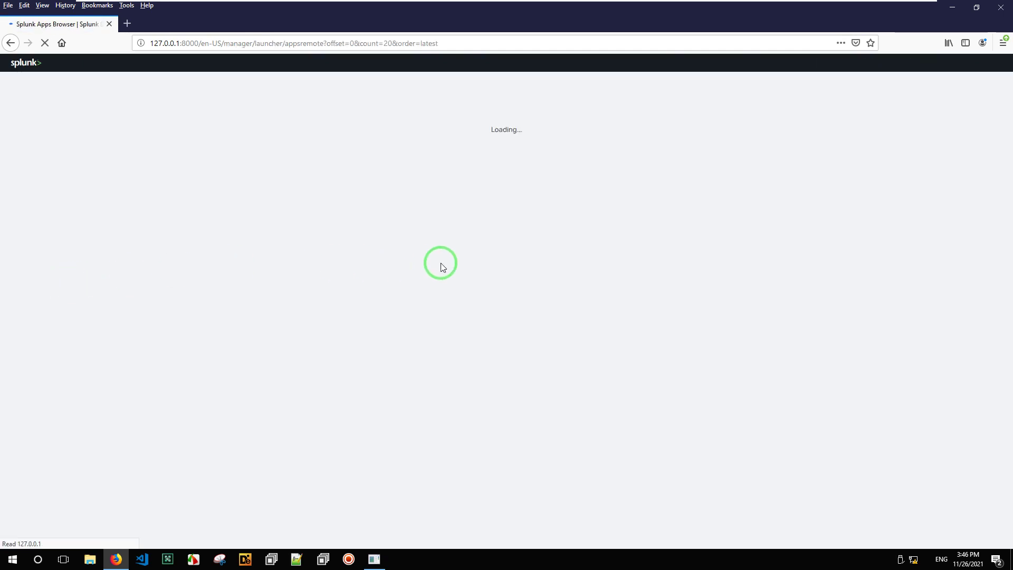
pyautogui.click(110, 72)
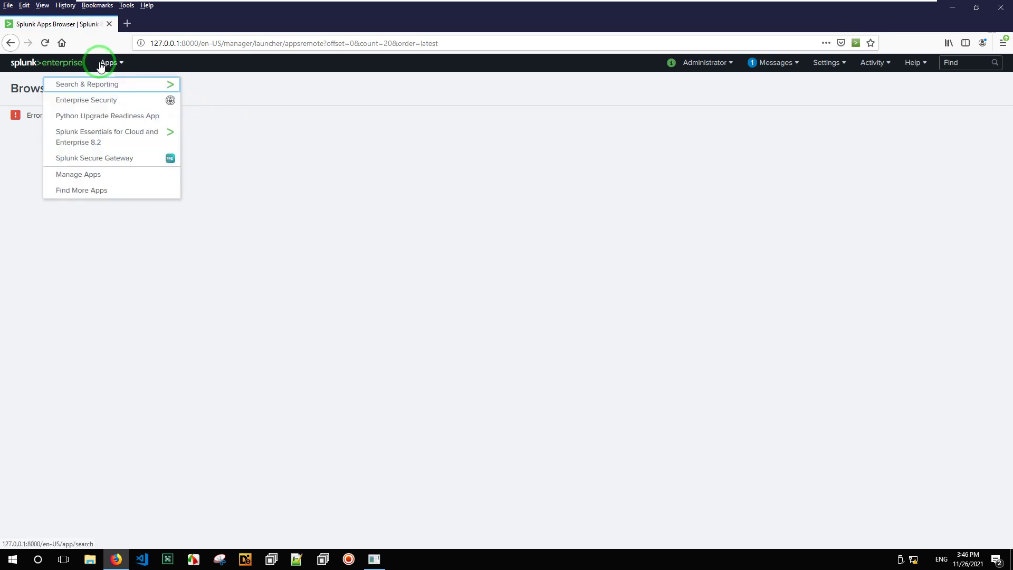
pyautogui.click(88, 174)
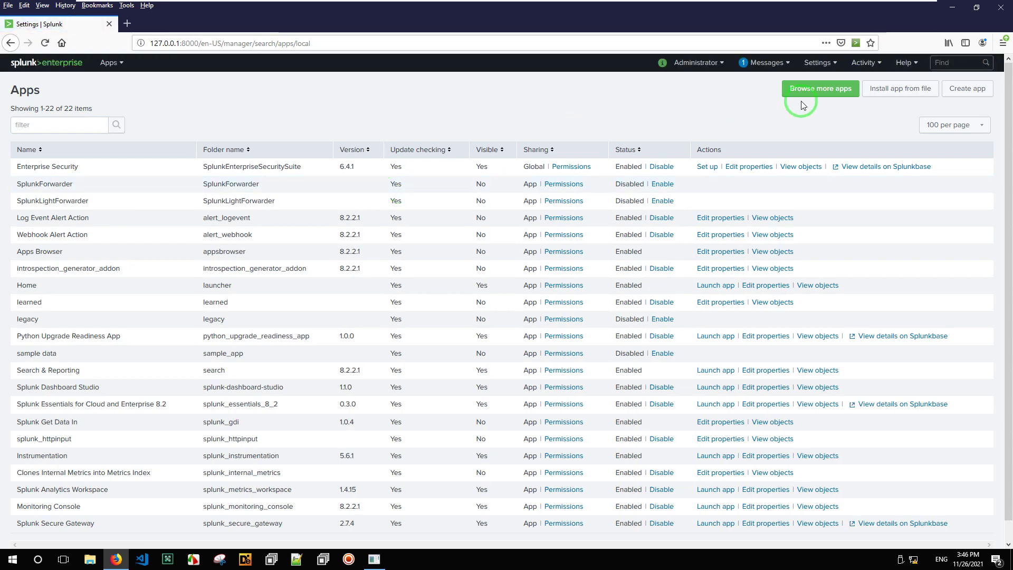
pyautogui.click(898, 89)
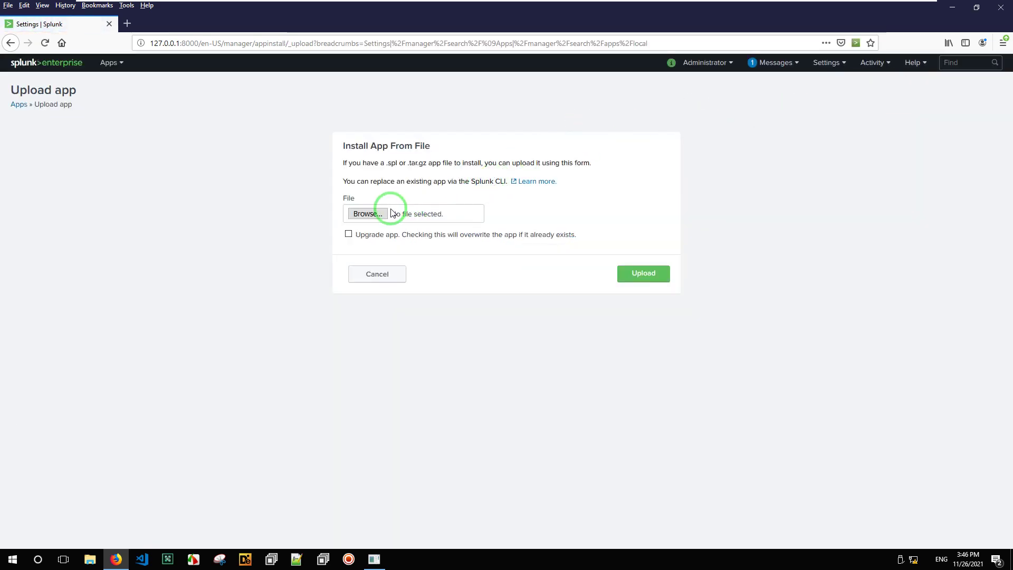
# Choose splunk-enterprise-security_641.spl from the ES folder on the desktop and upload it
pyautogui.click(383, 218)
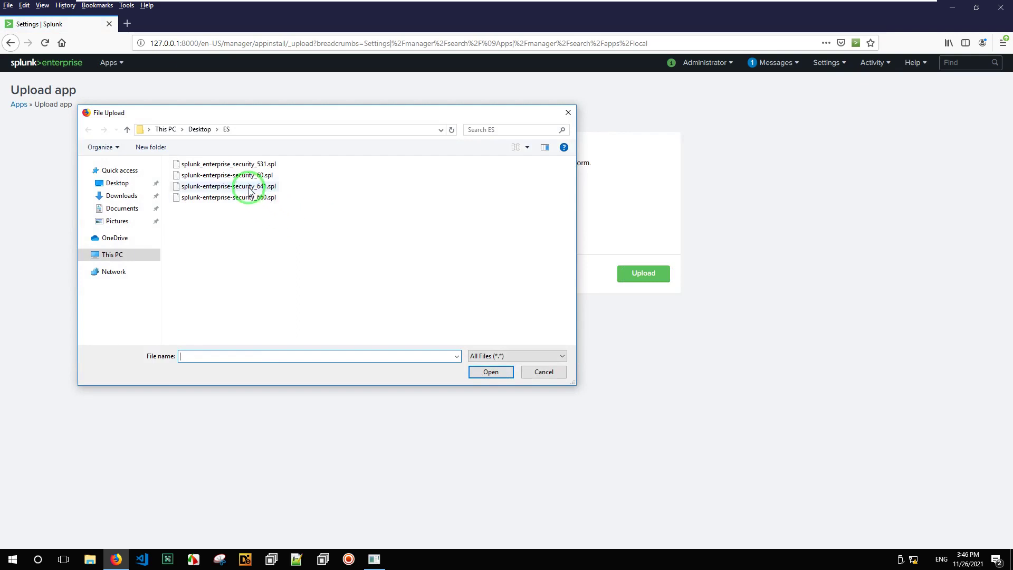
pyautogui.doubleClick(248, 188)
pyautogui.click(634, 276)
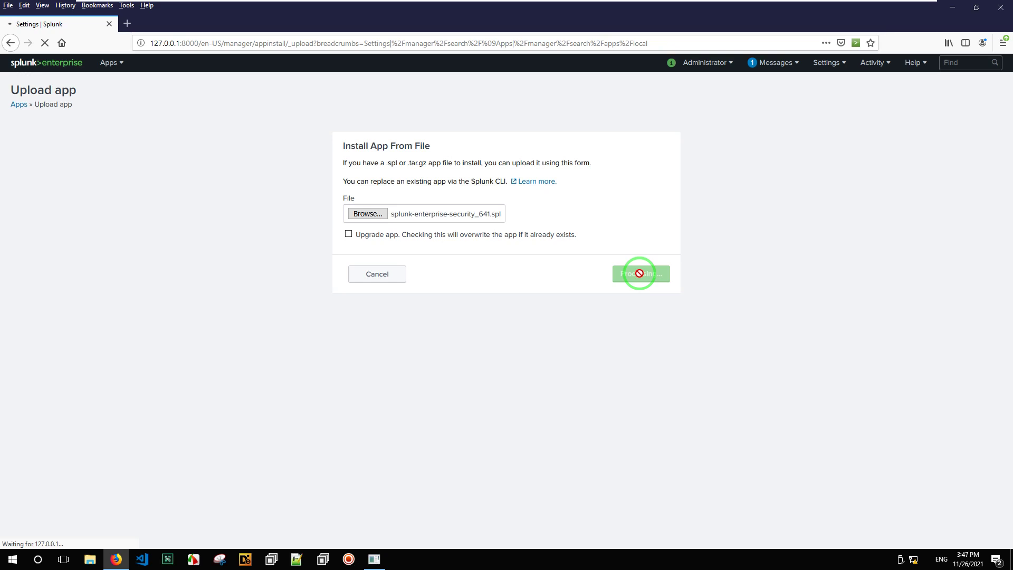
# Check the size of the Enterprise Security package in the desktop's ES folder and return to Firefox
pyautogui.click(949, 9)
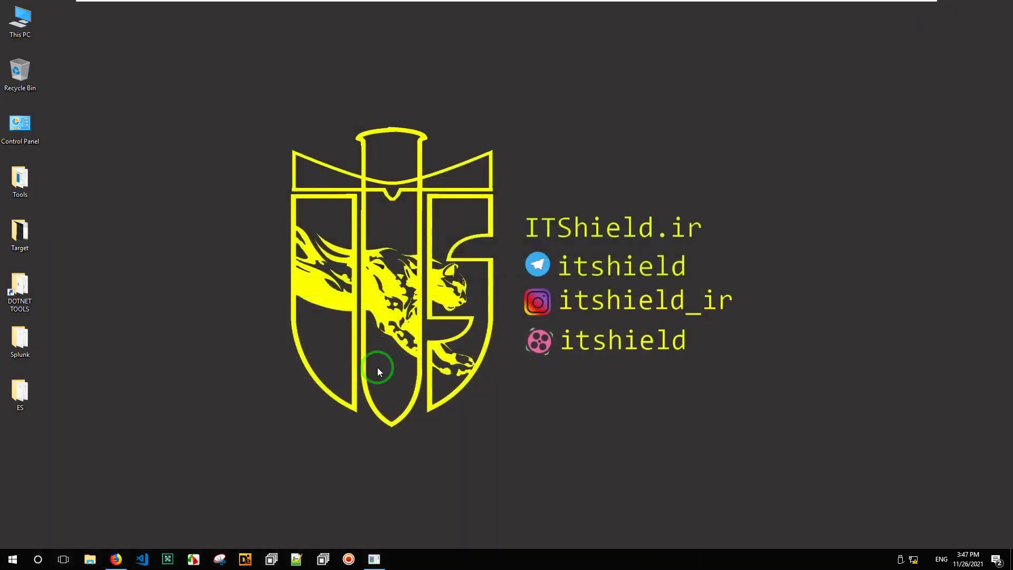
pyautogui.doubleClick(20, 393)
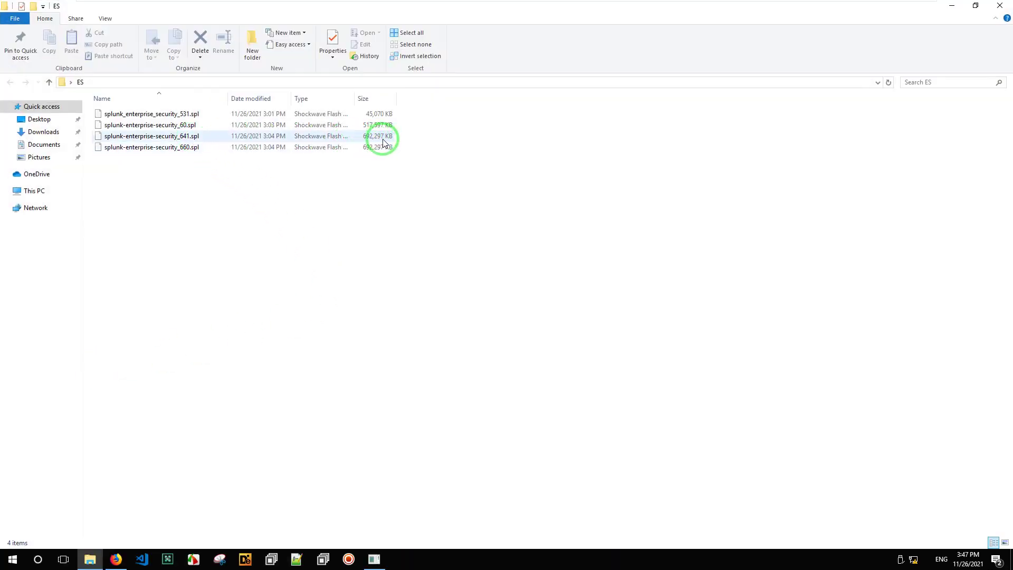
pyautogui.click(1000, 7)
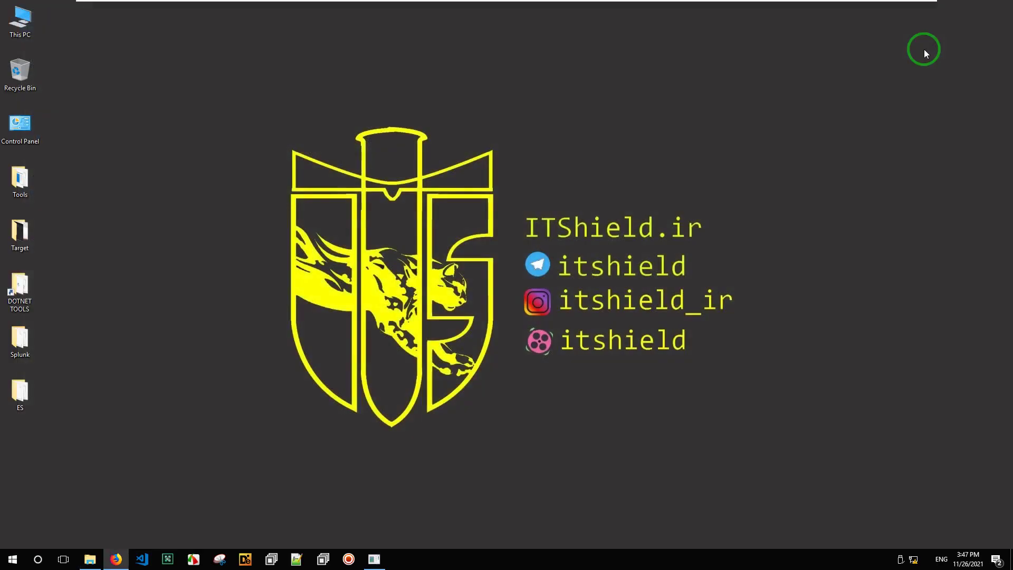
pyautogui.click(117, 559)
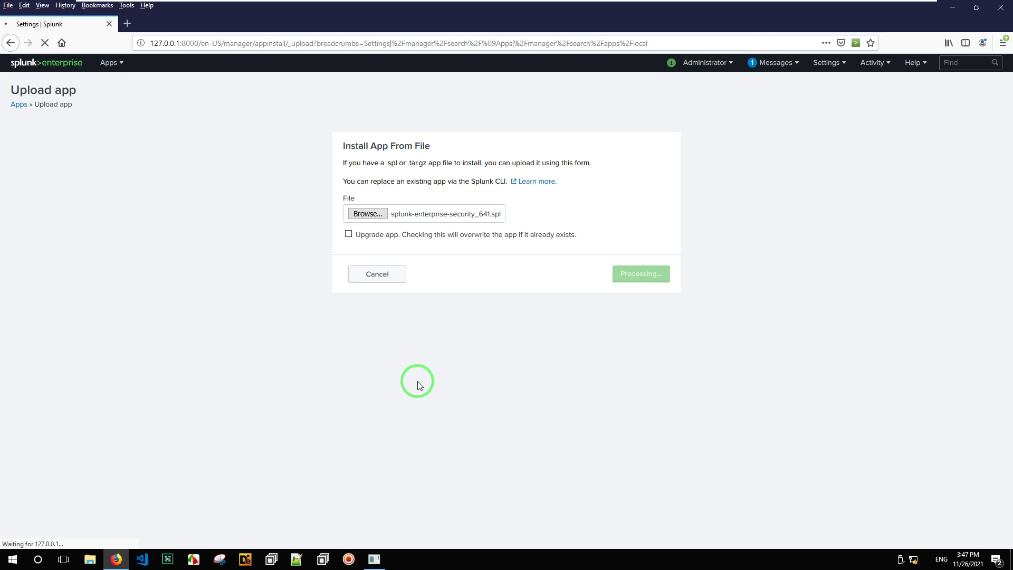
pyautogui.moveTo(623, 6)
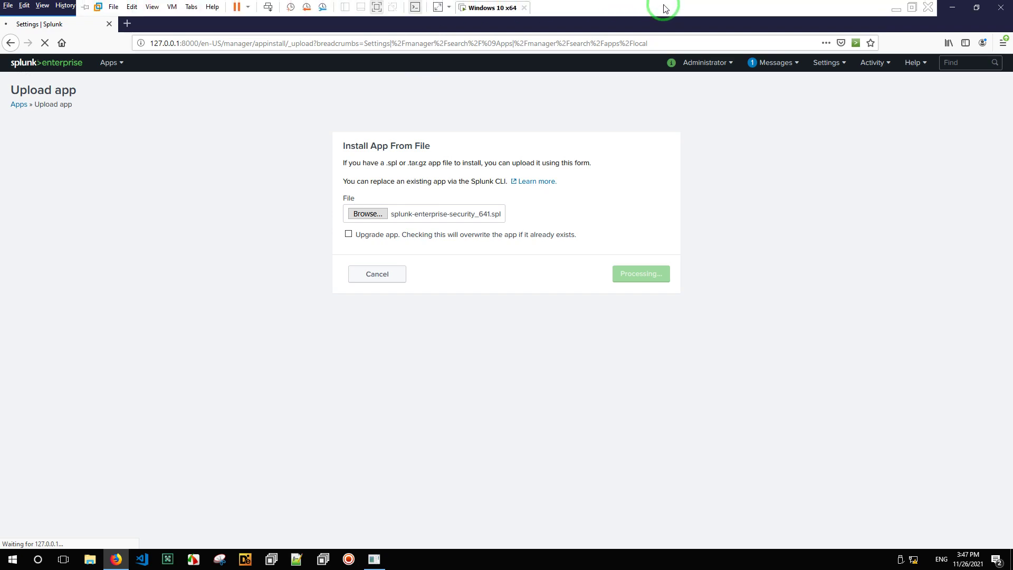
pyautogui.click(896, 9)
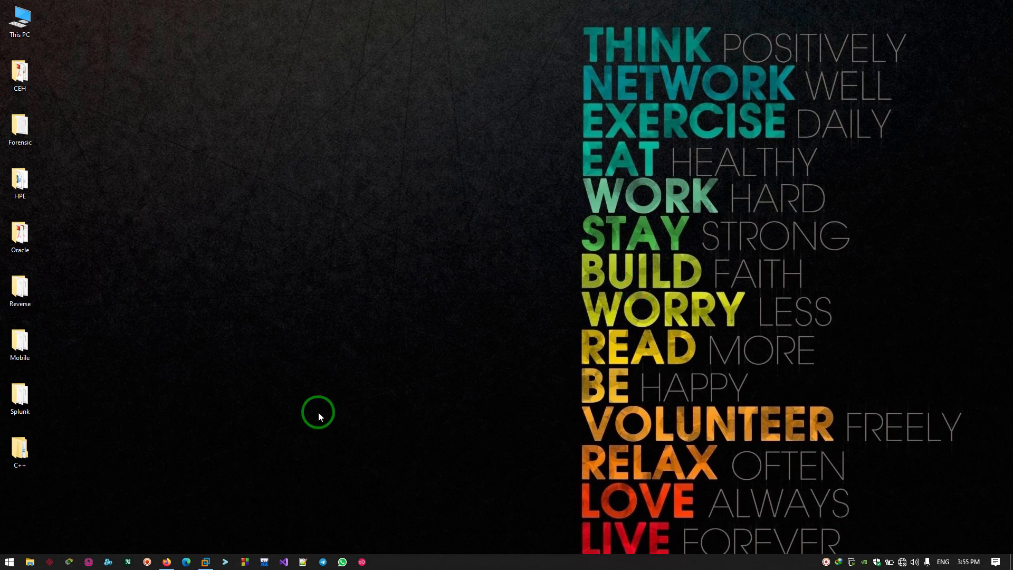
pyautogui.click(206, 560)
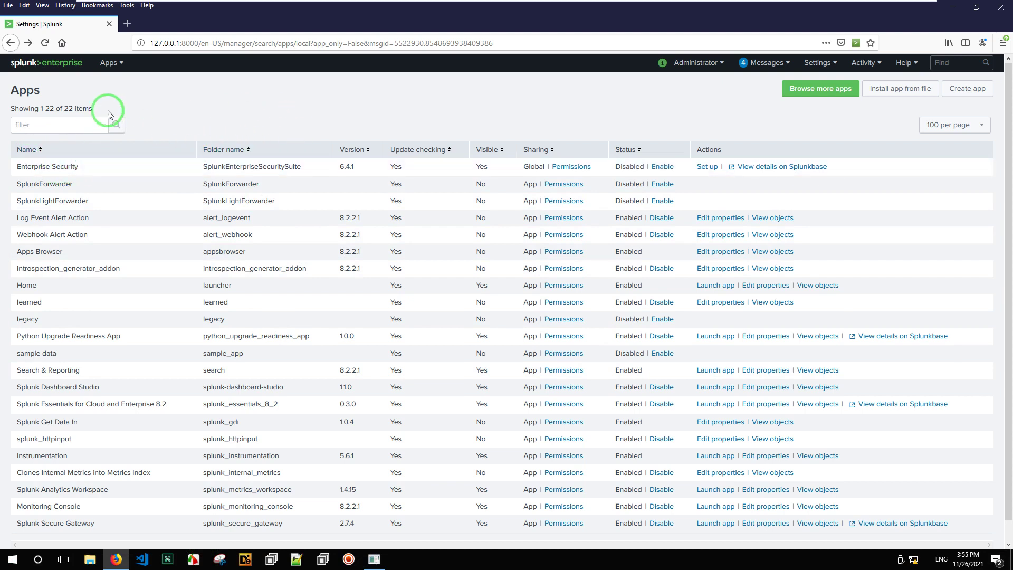
# Reopen the Manage Apps list and highlight the Enterprise Security entry to check its installation
pyautogui.click(115, 64)
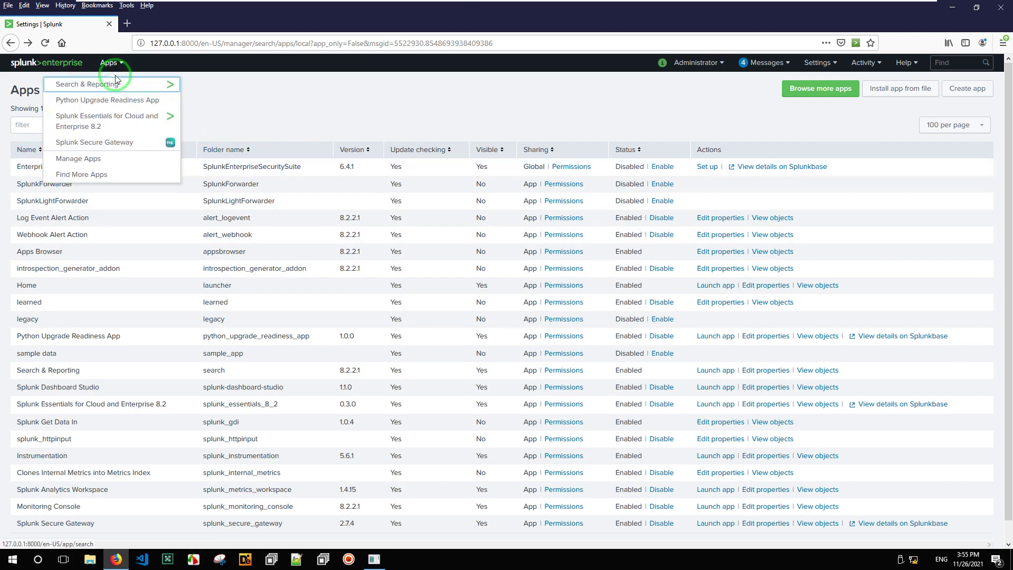
pyautogui.click(80, 155)
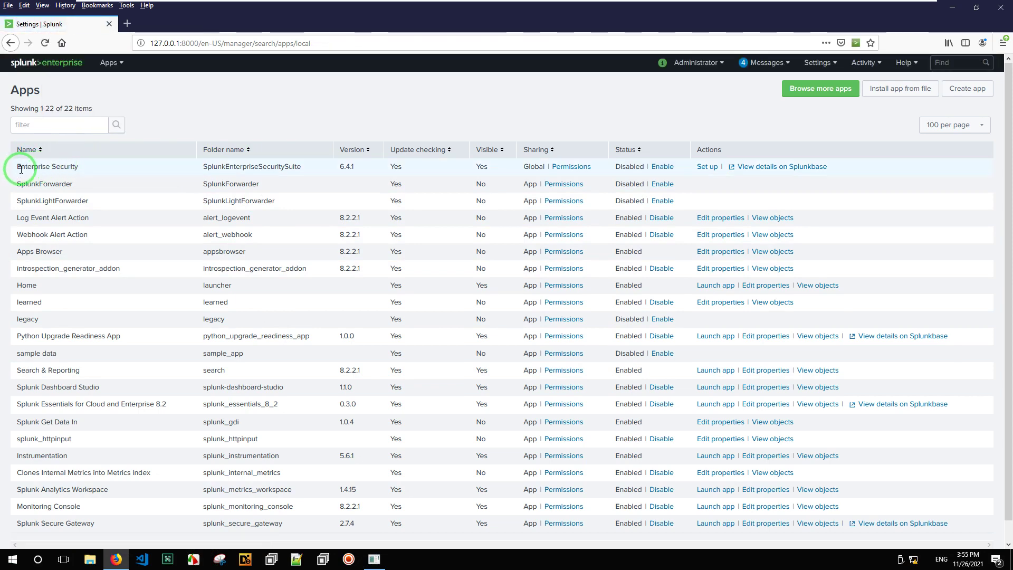
pyautogui.moveTo(16, 169); pyautogui.dragTo(81, 170)
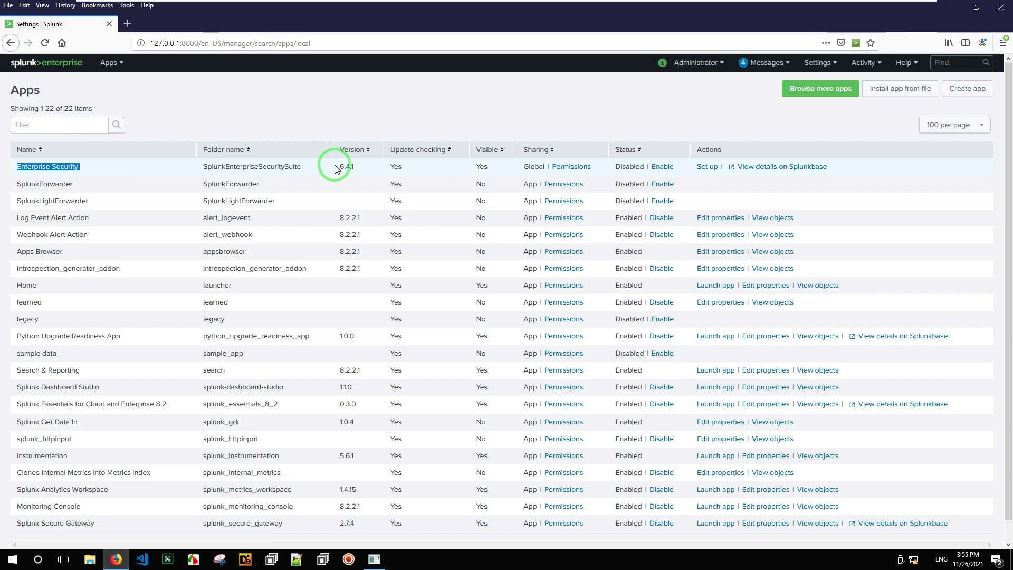
# Highlight the version of the Enterprise Security app in the Apps list and enable the app
pyautogui.moveTo(336, 165); pyautogui.dragTo(353, 165)
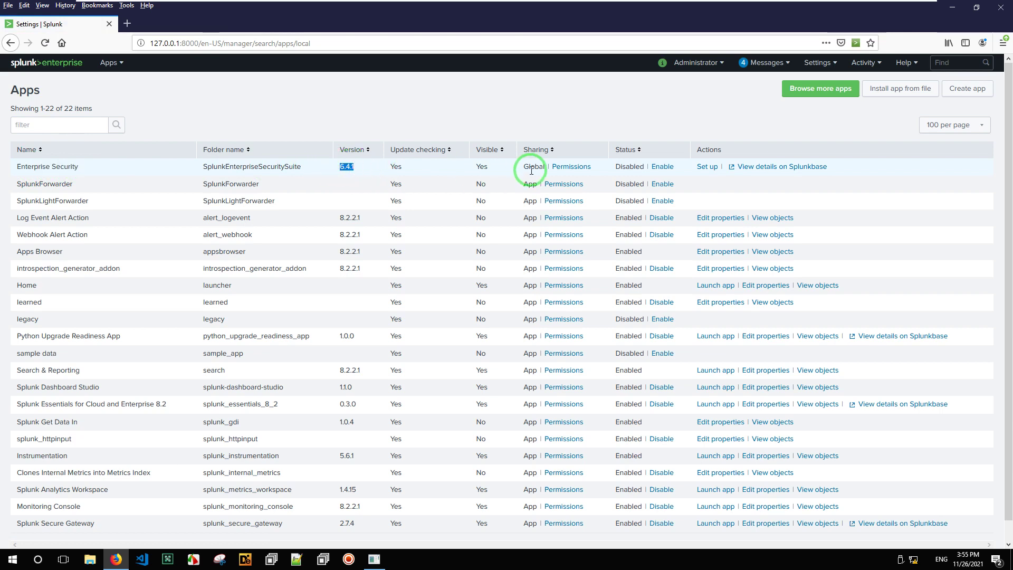
pyautogui.click(658, 168)
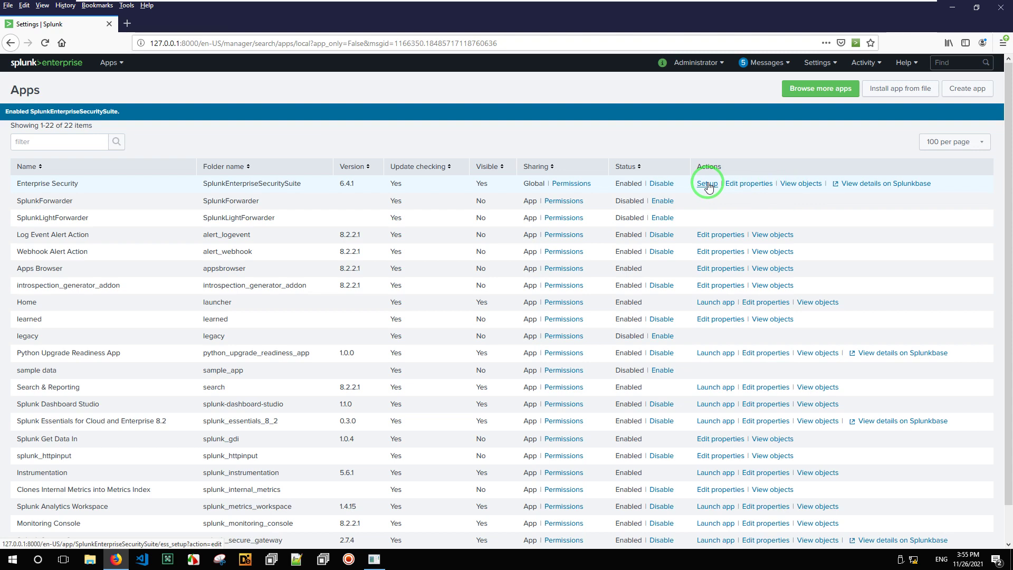
# Edit the Enterprise Security app's properties to turn off update checking and rename it ES-641, and save them
pyautogui.click(740, 186)
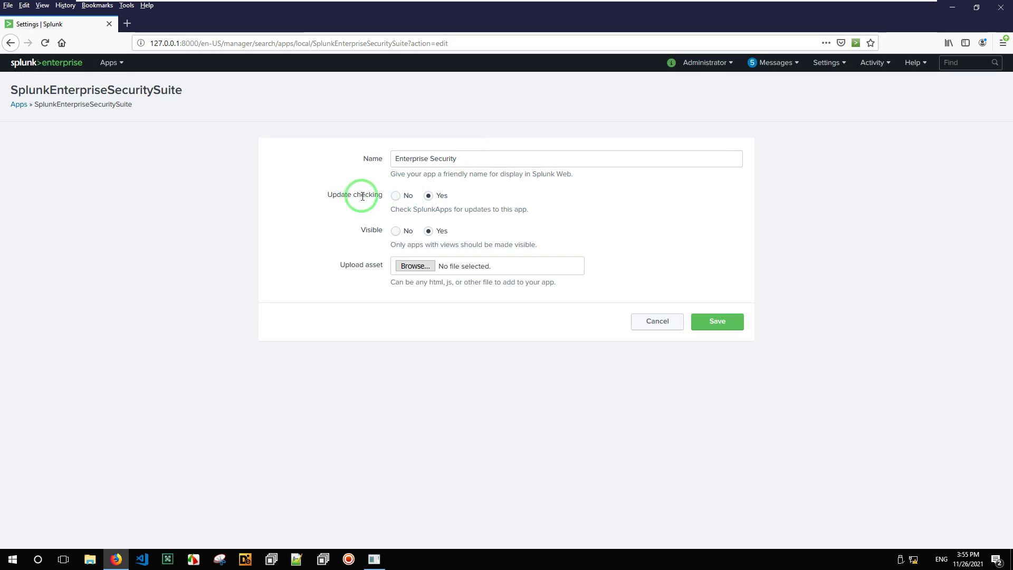
pyautogui.click(397, 197)
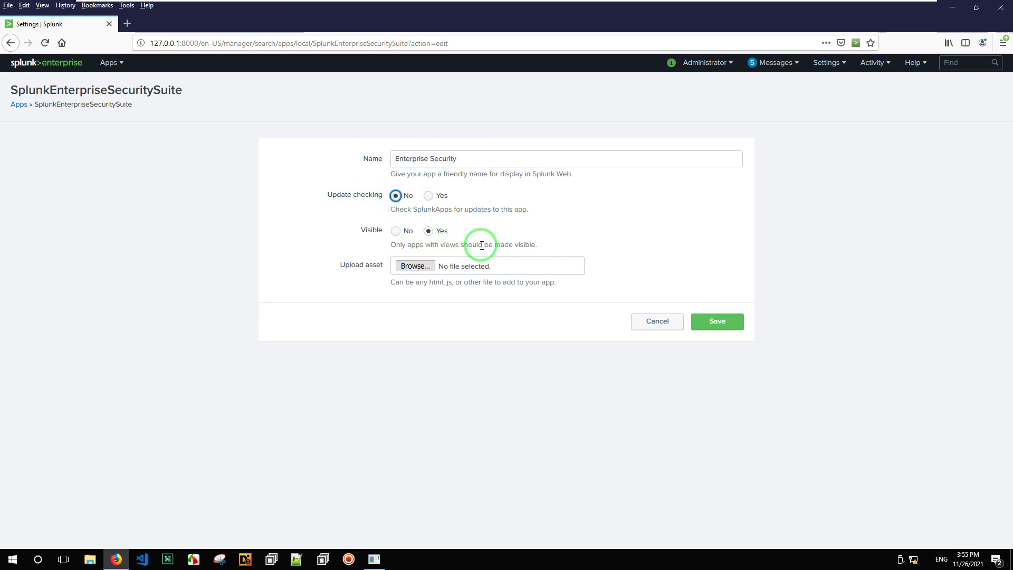
pyautogui.click(486, 160)
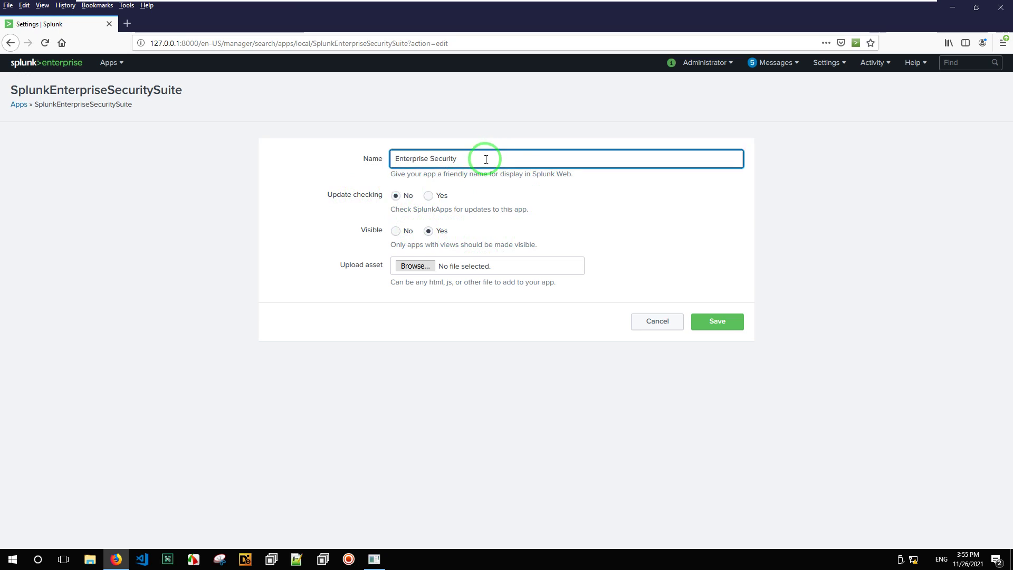
pyautogui.press('BackSpace')
pyautogui.press('BackSpace')
pyautogui.press('BackSpace')
pyautogui.press('BackSpace')
pyautogui.press('BackSpace')
pyautogui.press('BackSpace')
pyautogui.press('BackSpace')
pyautogui.press('BackSpace')
pyautogui.press('BackSpace')
pyautogui.press('BackSpace')
pyautogui.press('BackSpace')
pyautogui.press('BackSpace')
pyautogui.press('BackSpace')
pyautogui.press('BackSpace')
pyautogui.press('BackSpace')
pyautogui.write('ter')
pyautogui.click(707, 321)
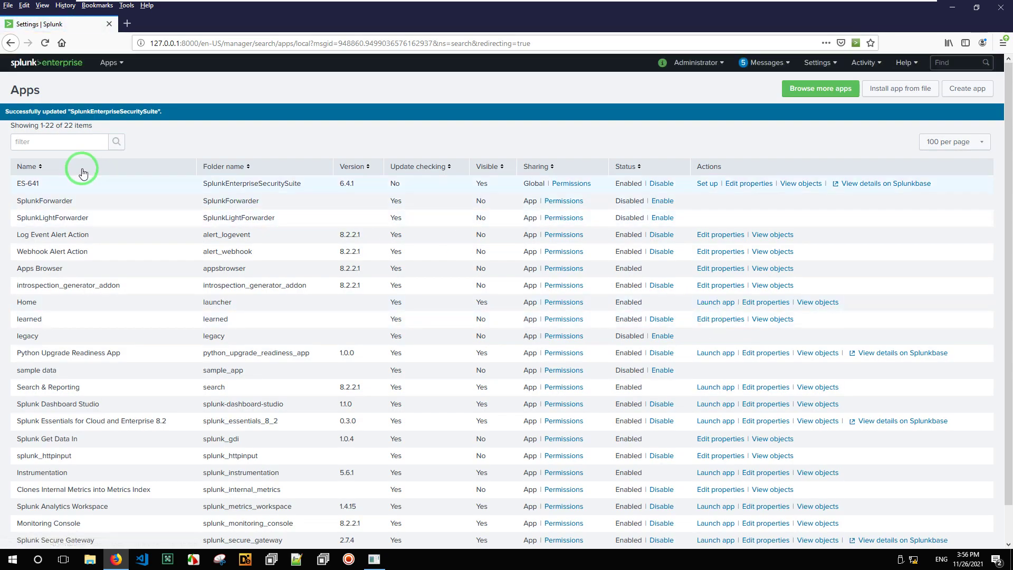
# Try to install splunk-enterprise-security_641.spl from file again without the upgrade option, starting from the Manage Apps page
pyautogui.click(105, 65)
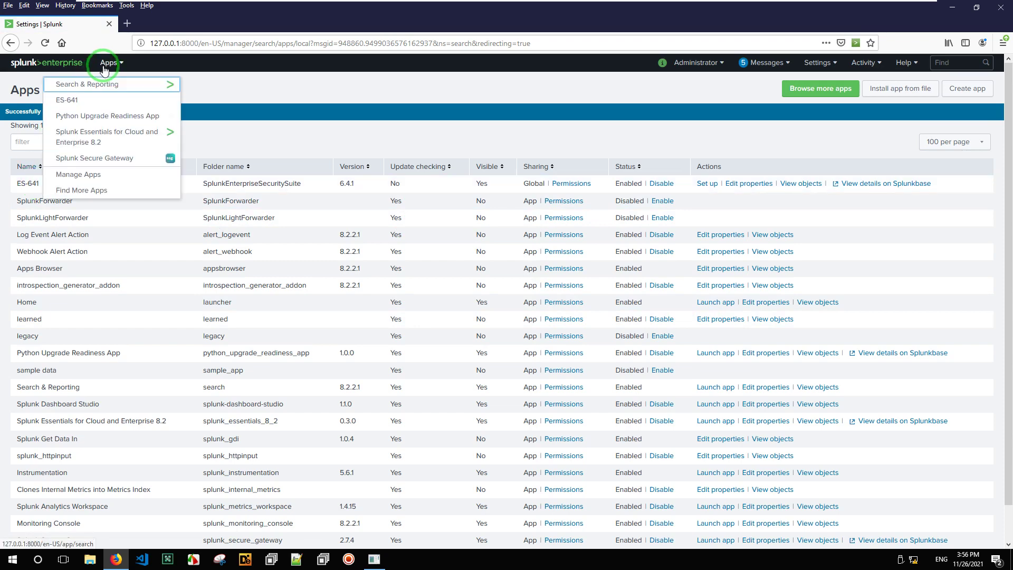
pyautogui.click(92, 174)
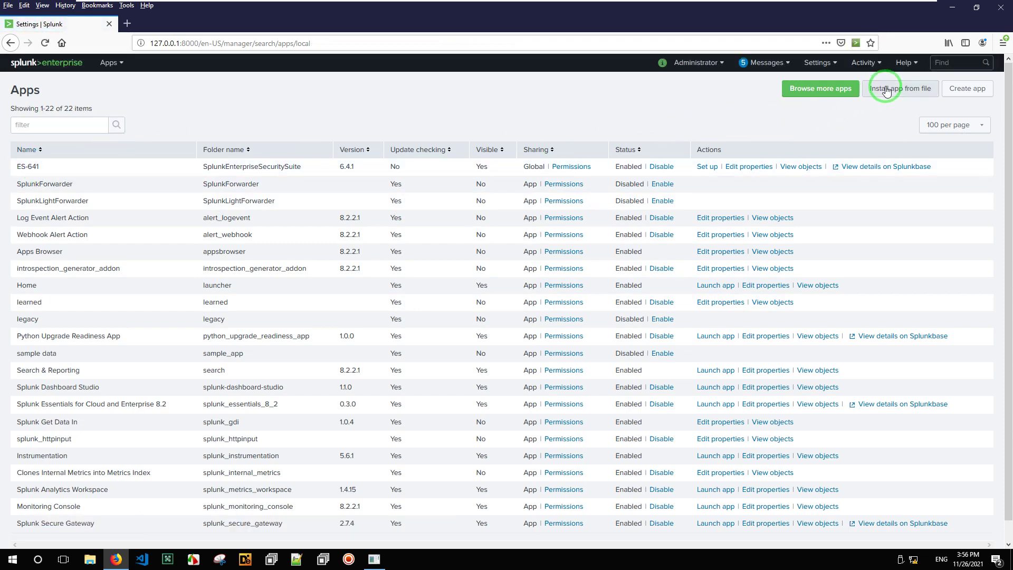
pyautogui.click(874, 98)
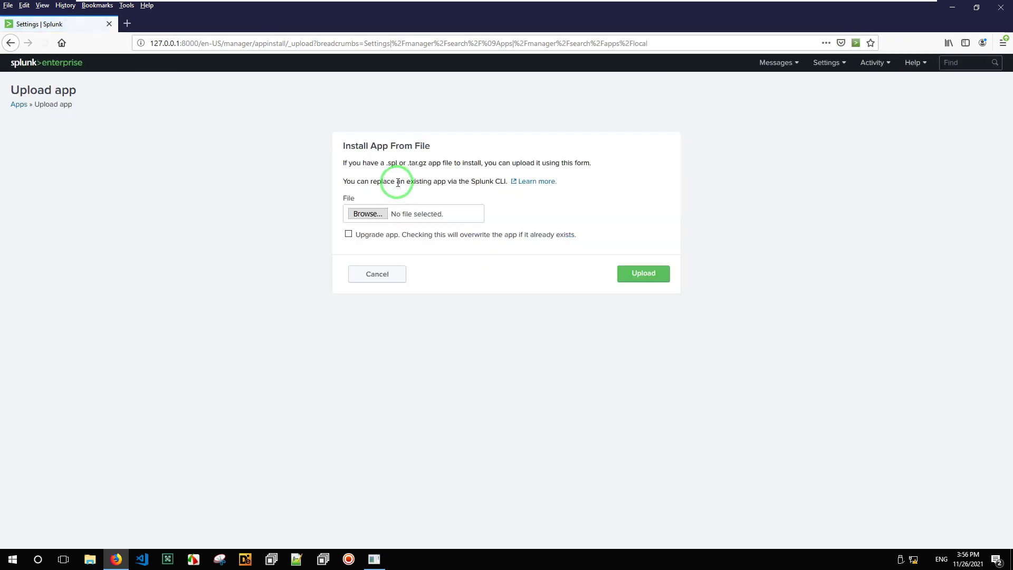
pyautogui.click(370, 214)
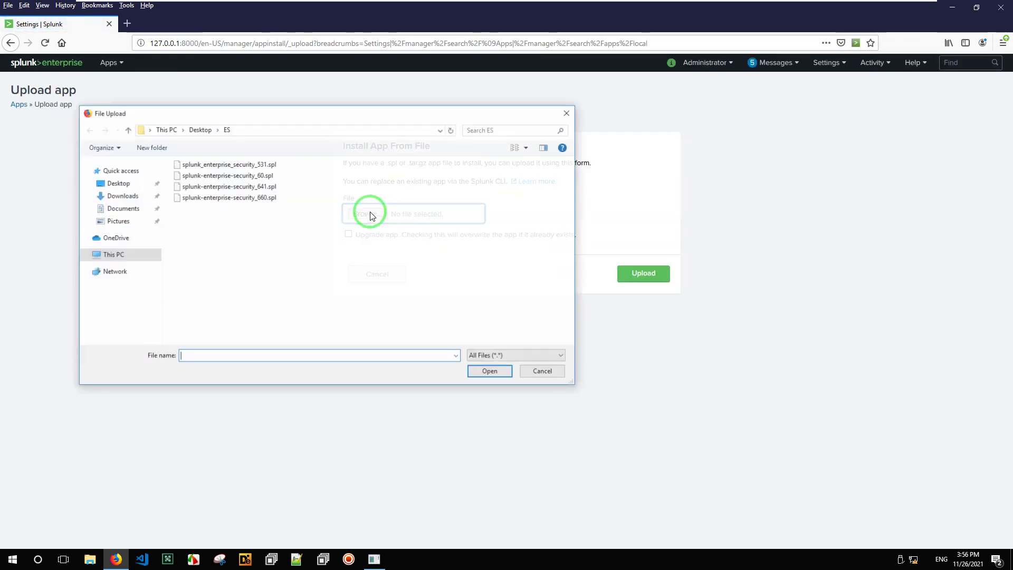
pyautogui.doubleClick(250, 187)
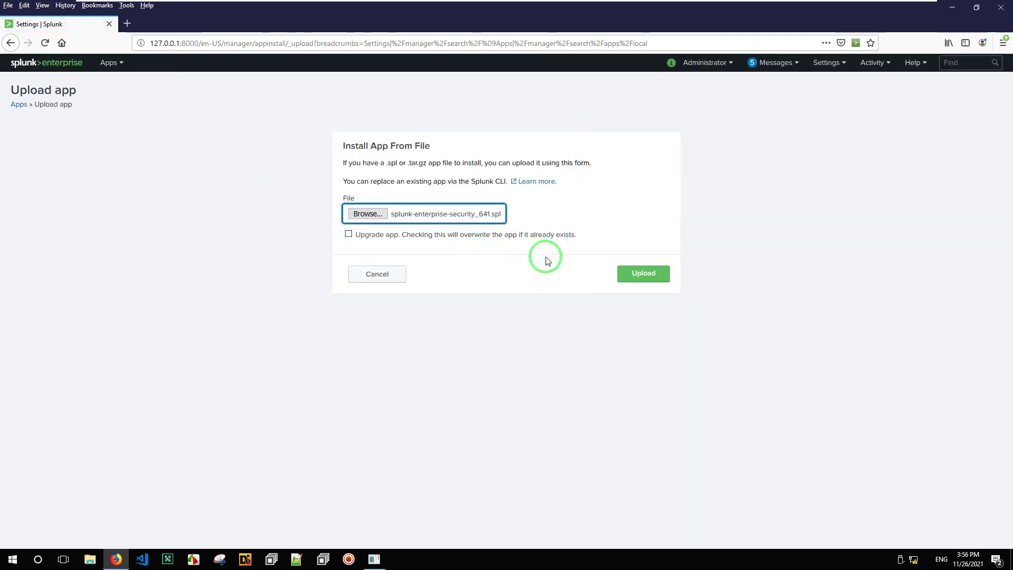
pyautogui.click(635, 276)
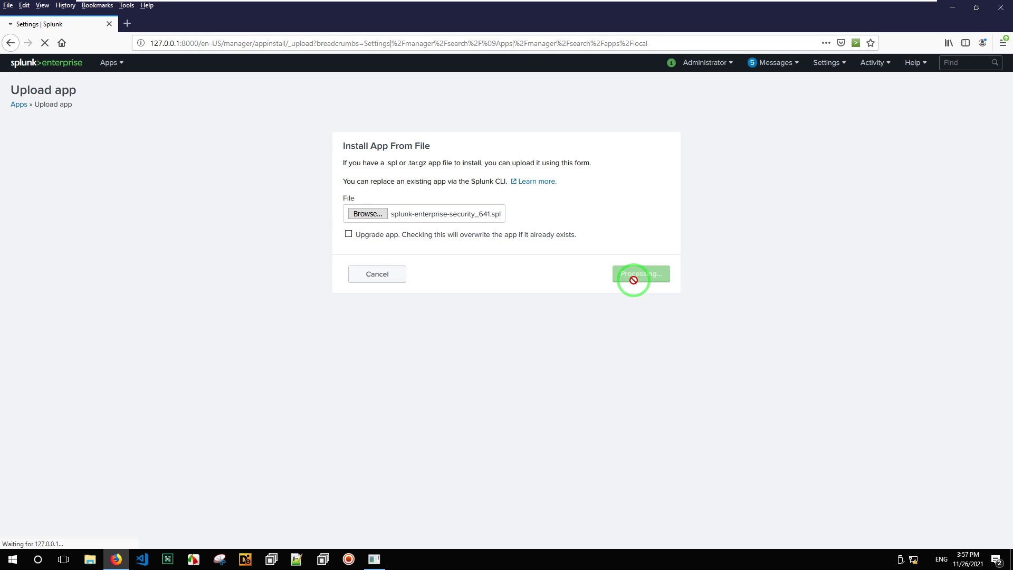
pyautogui.click(895, 8)
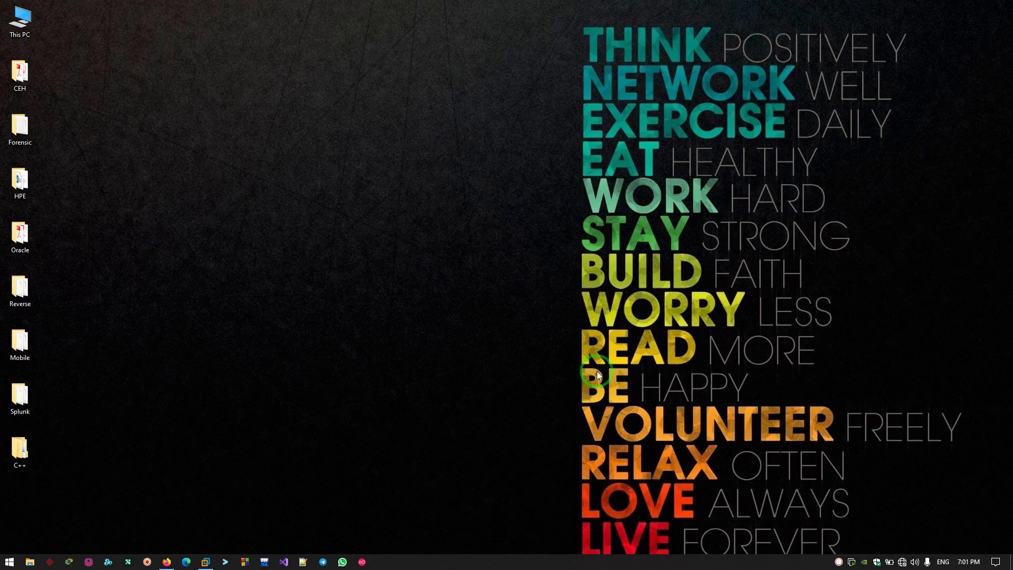
pyautogui.click(205, 560)
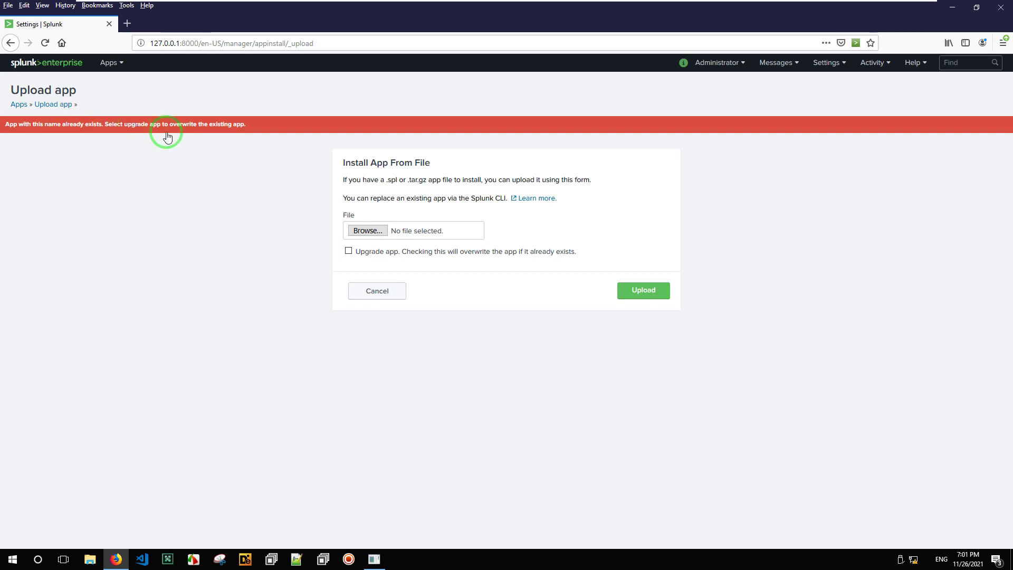
pyautogui.click(368, 231)
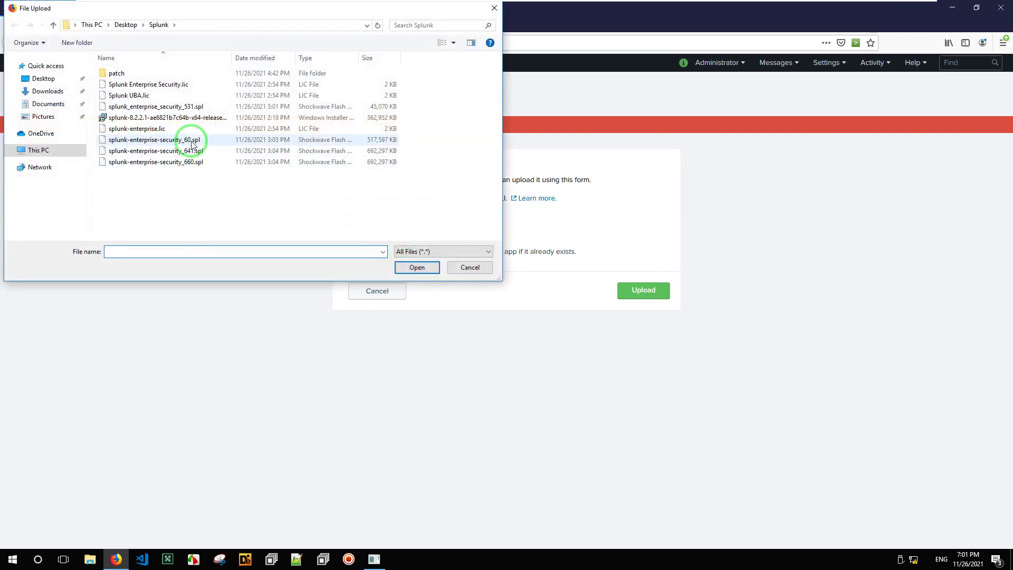
pyautogui.doubleClick(192, 150)
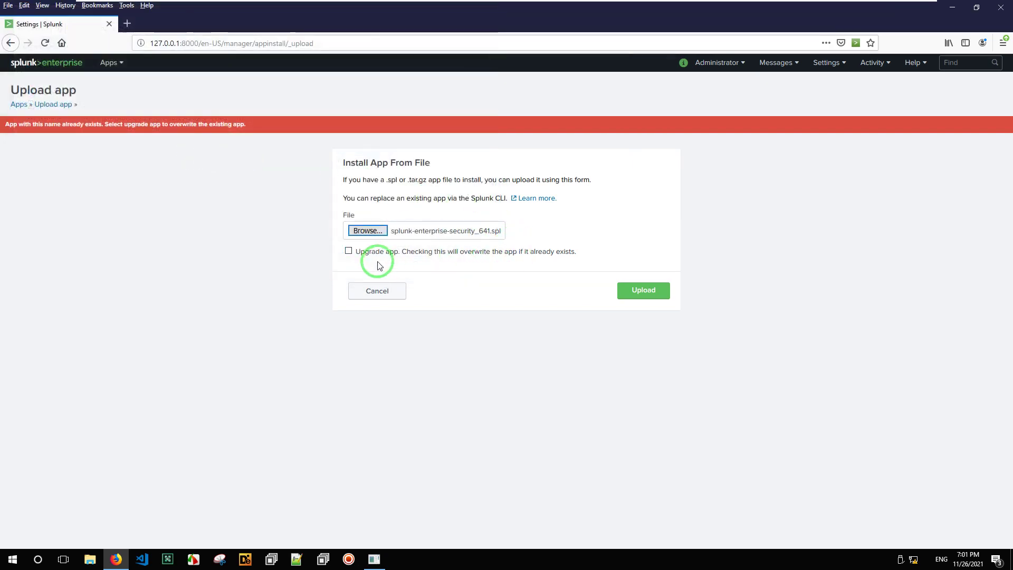
pyautogui.click(348, 251)
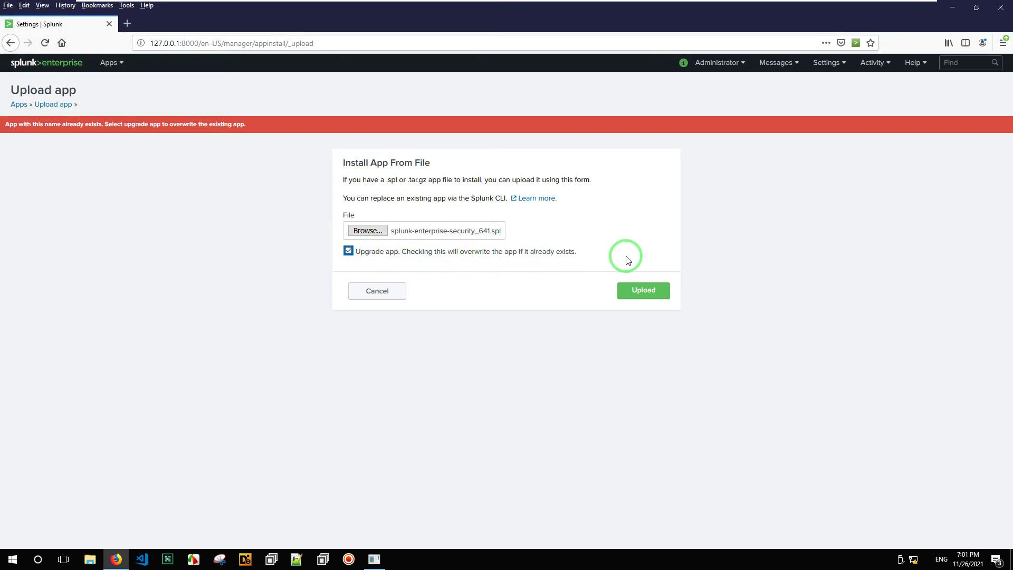
pyautogui.click(384, 293)
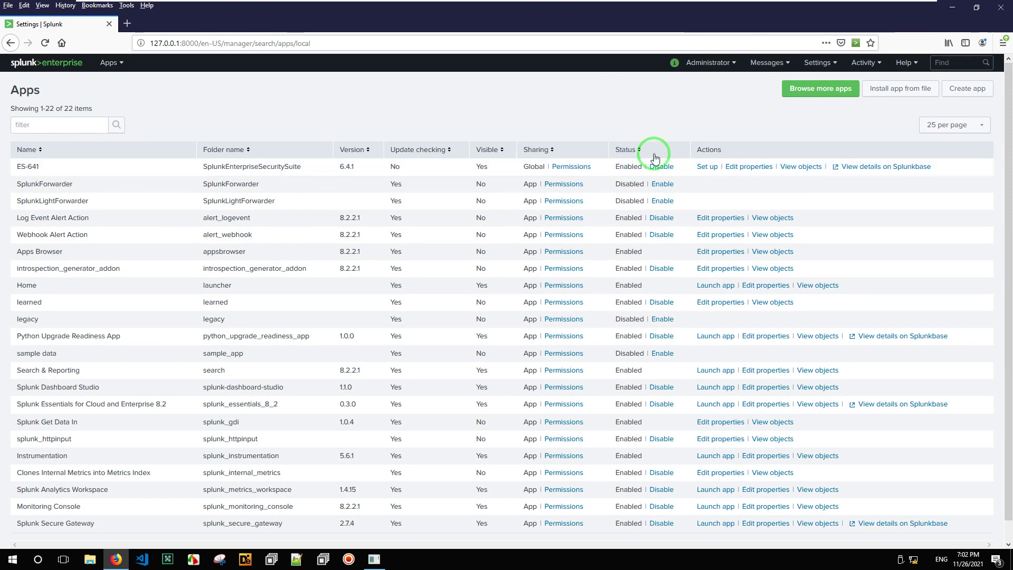
# Set up ES-641 by running its post-install configuration process without enabling SSL
pyautogui.click(708, 167)
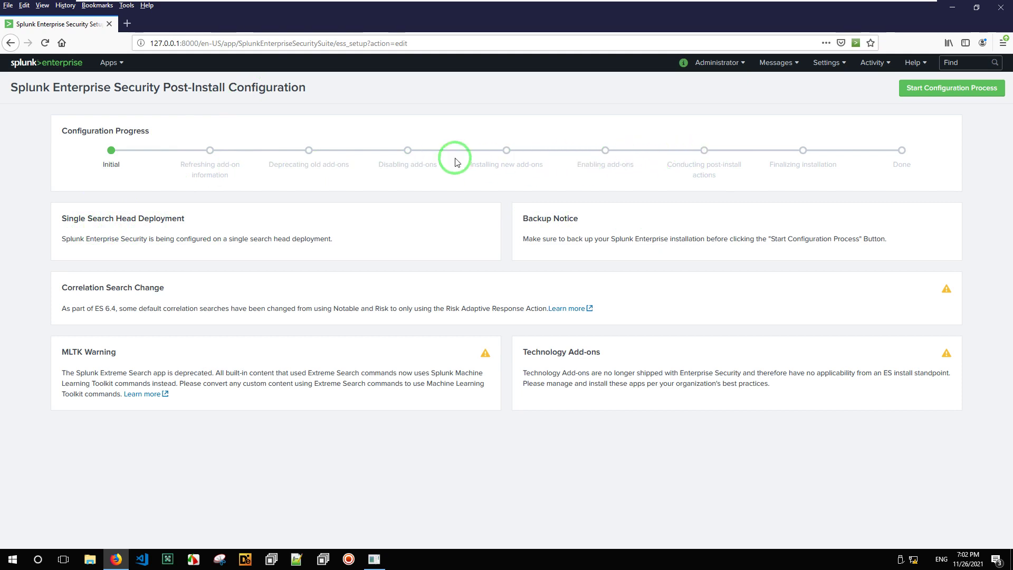
pyautogui.click(948, 89)
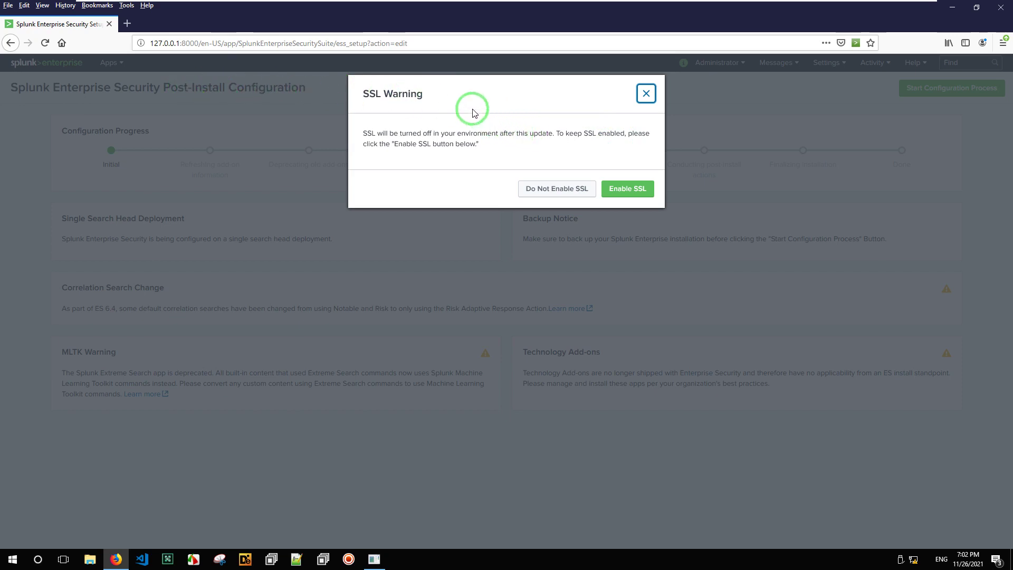
pyautogui.click(568, 189)
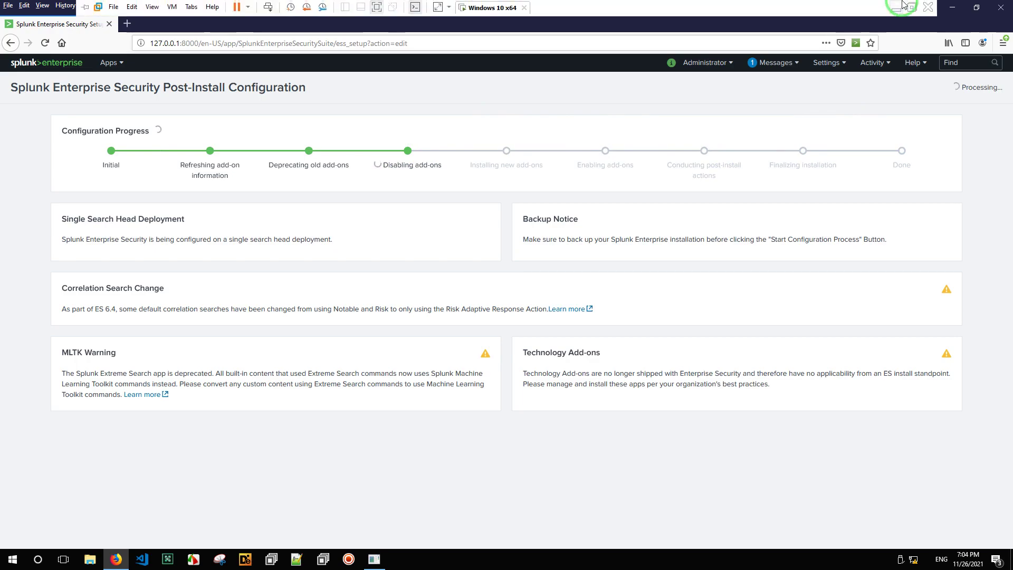
pyautogui.click(898, 6)
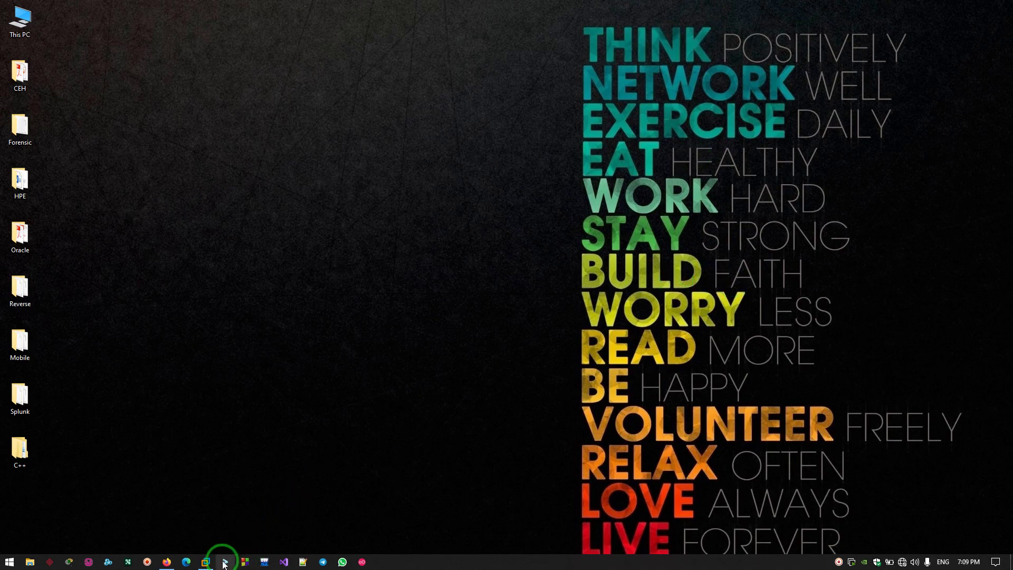
pyautogui.click(225, 563)
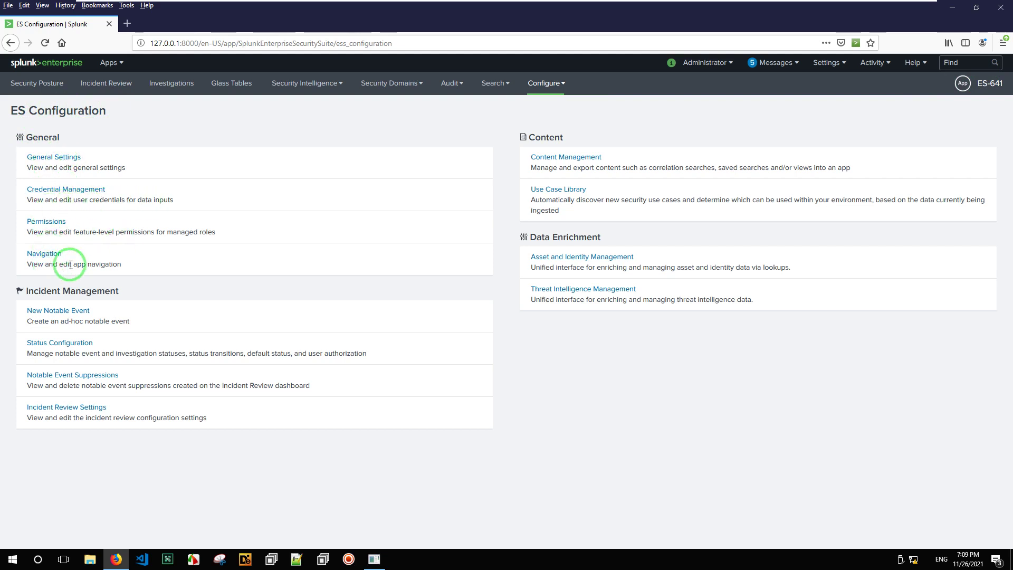
# Go to the Manage Apps page and examine the DA-ESS and SA add-ons installed with Enterprise Security
pyautogui.click(119, 66)
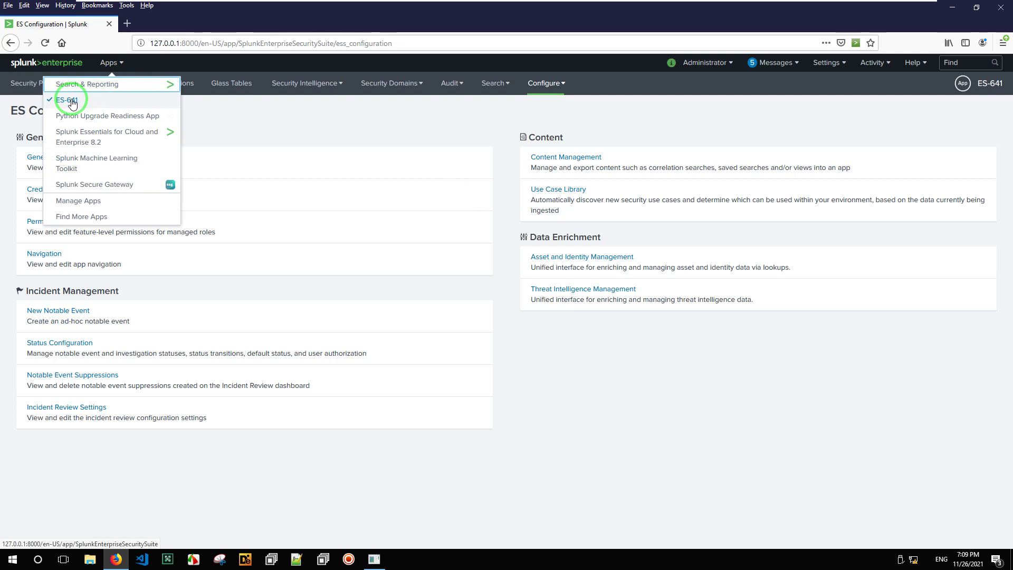
pyautogui.click(97, 200)
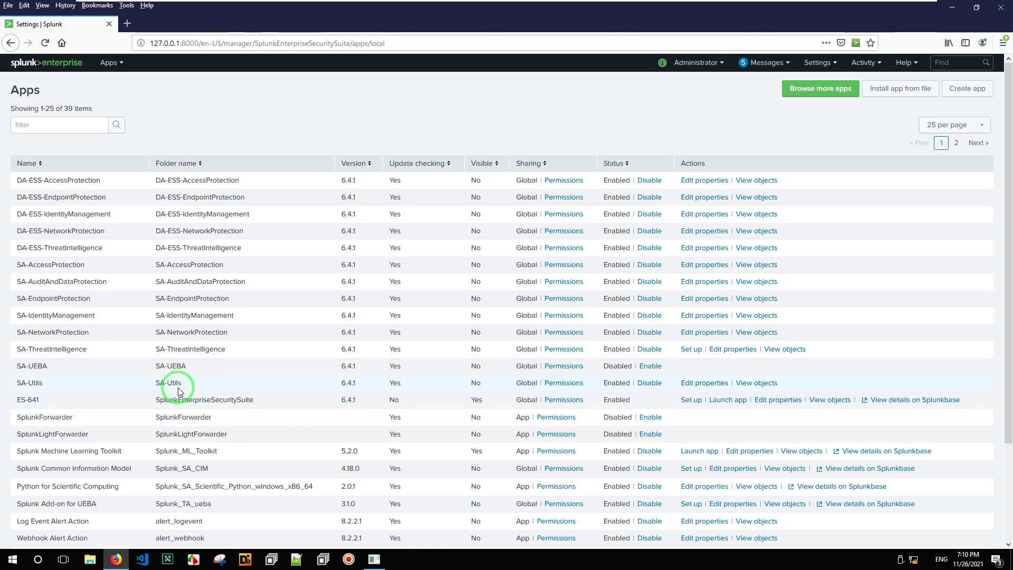
pyautogui.moveTo(182, 385); pyautogui.dragTo(14, 185)
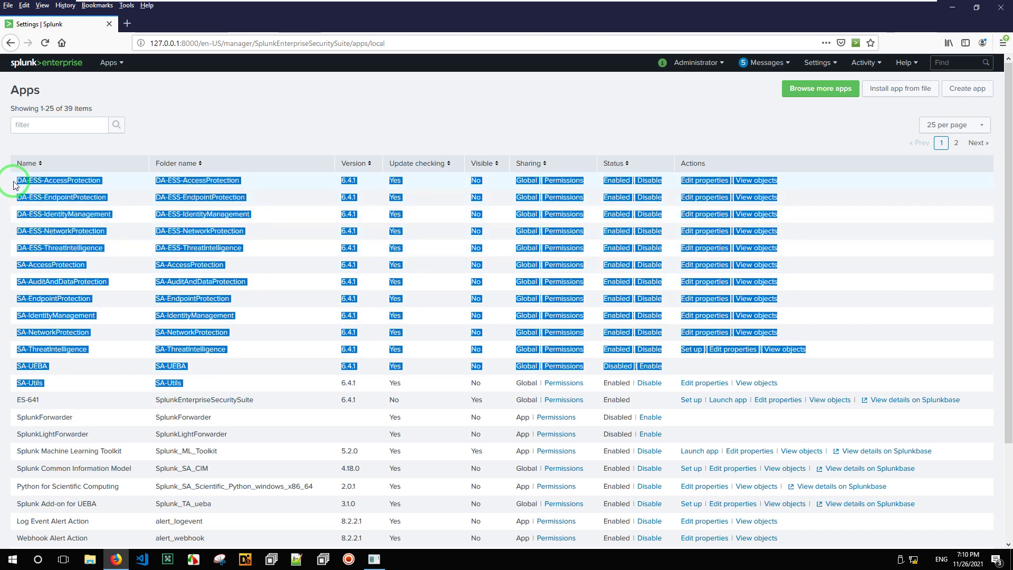
pyautogui.click(293, 94)
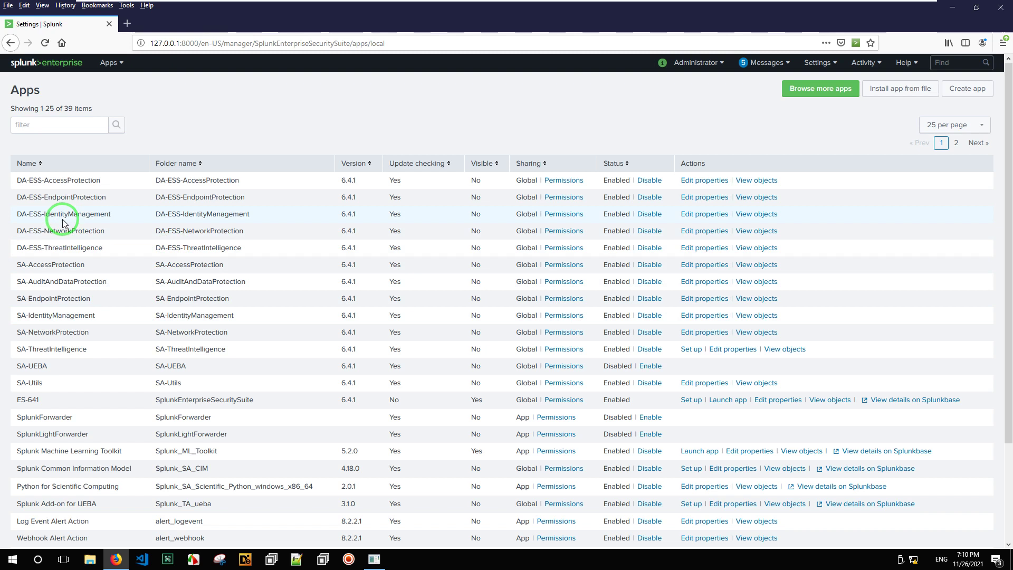
pyautogui.tripleClick(63, 301)
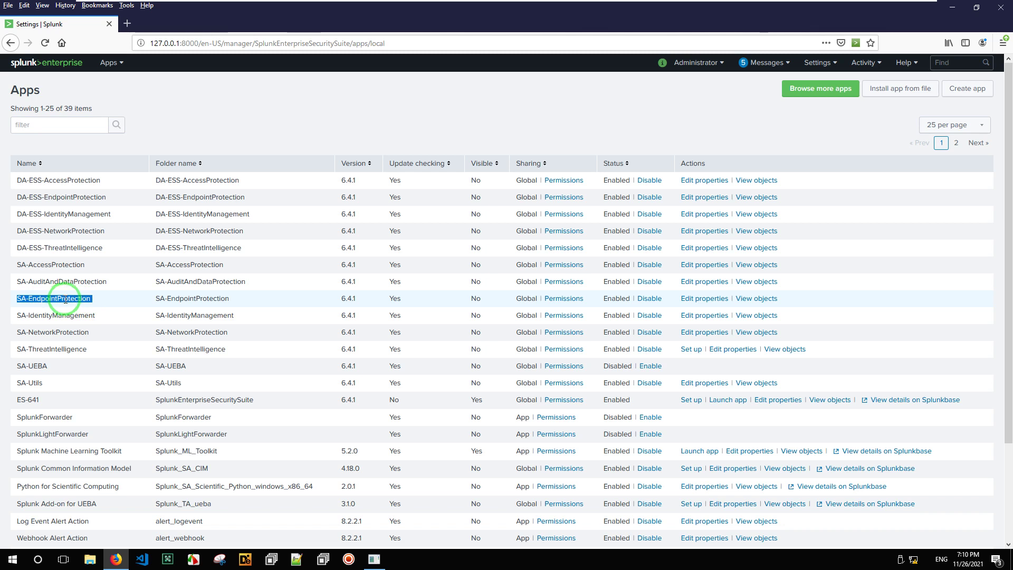
pyautogui.tripleClick(58, 349)
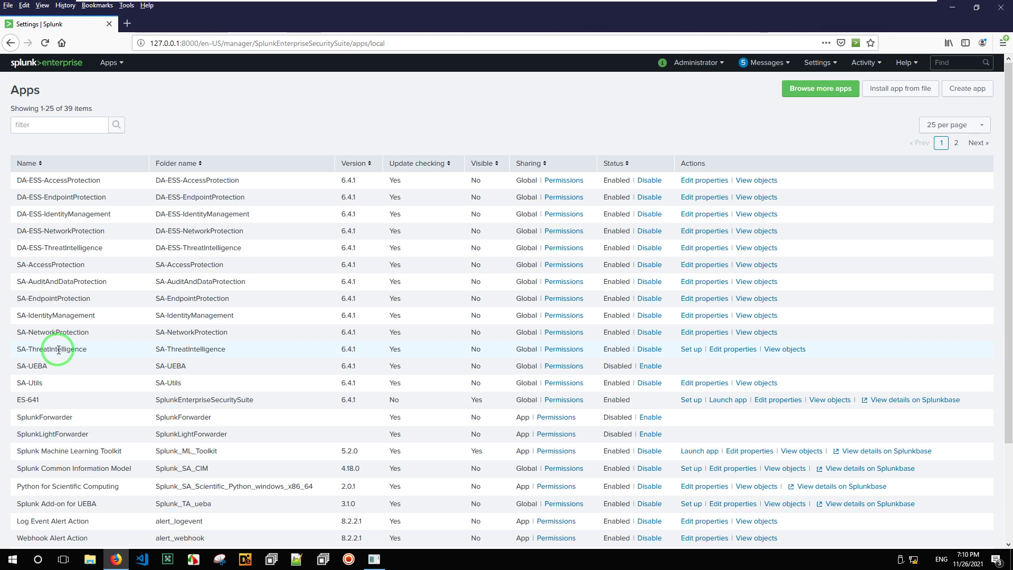
pyautogui.doubleClick(67, 245)
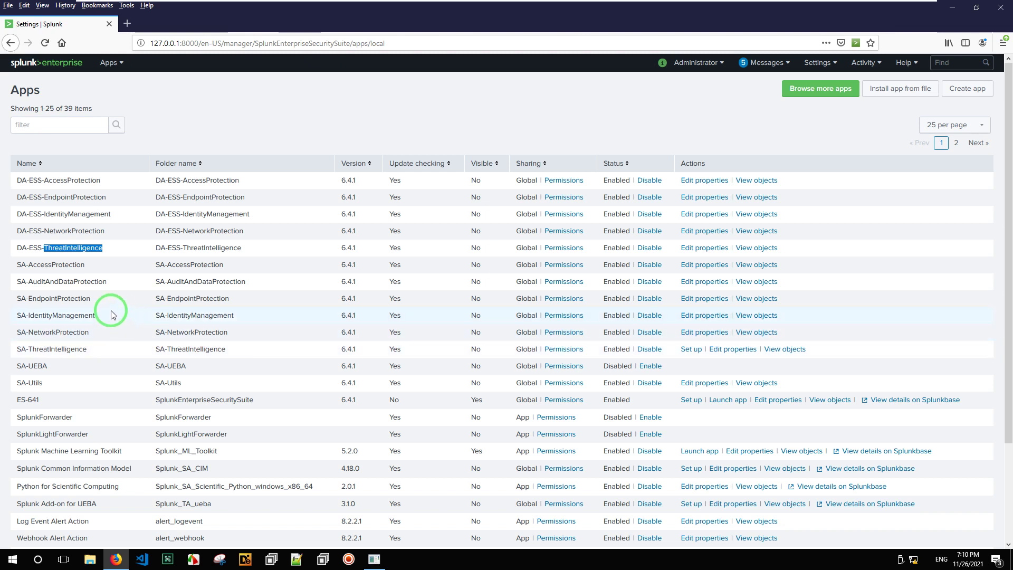
pyautogui.tripleClick(39, 330)
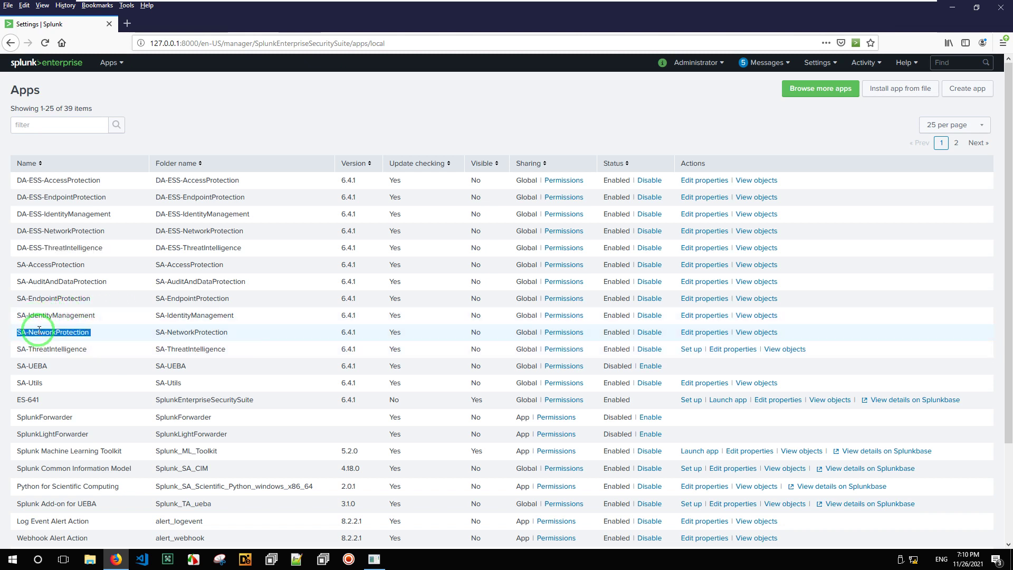
# Sort the apps list by name in ascending order, review its entries and minimize the virtual machine window
pyautogui.click(77, 170)
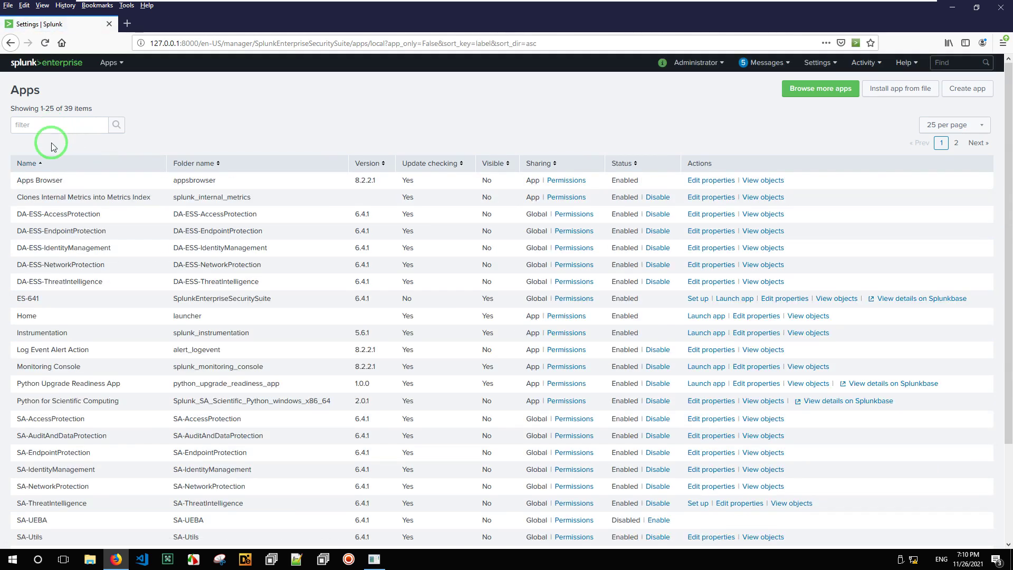
pyautogui.click(65, 168)
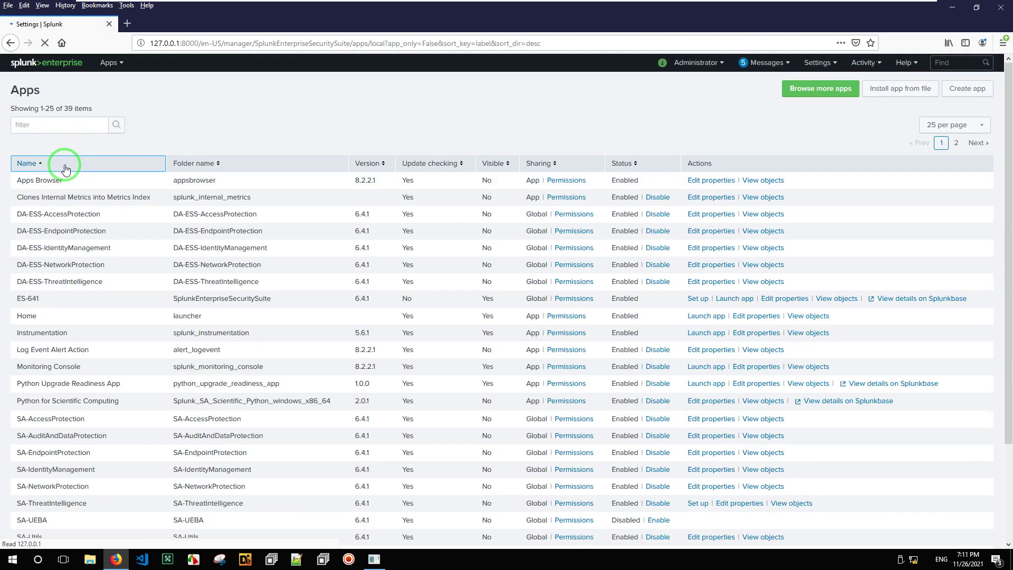
pyautogui.click(65, 168)
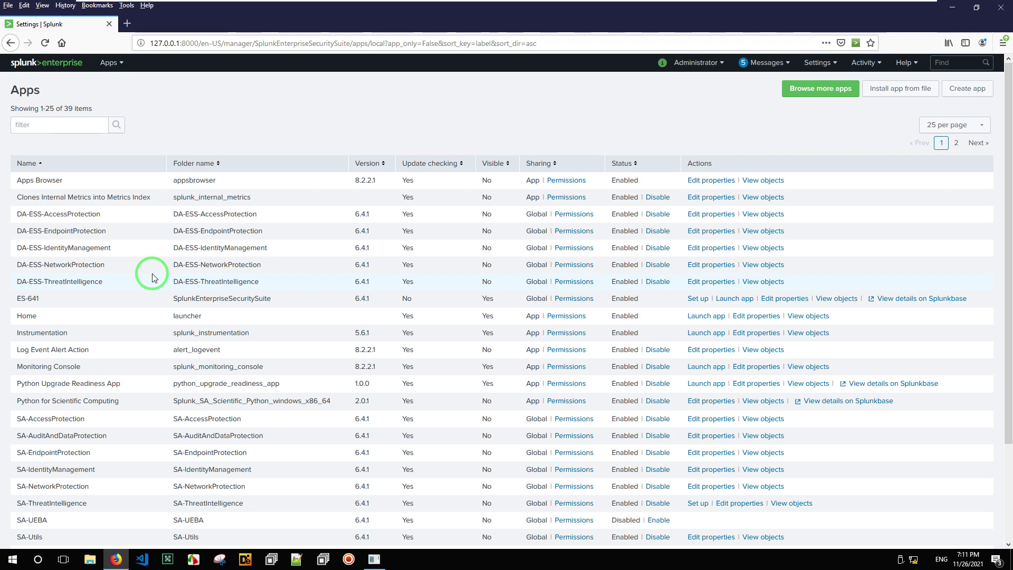
pyautogui.scroll(-2, 142, 290)
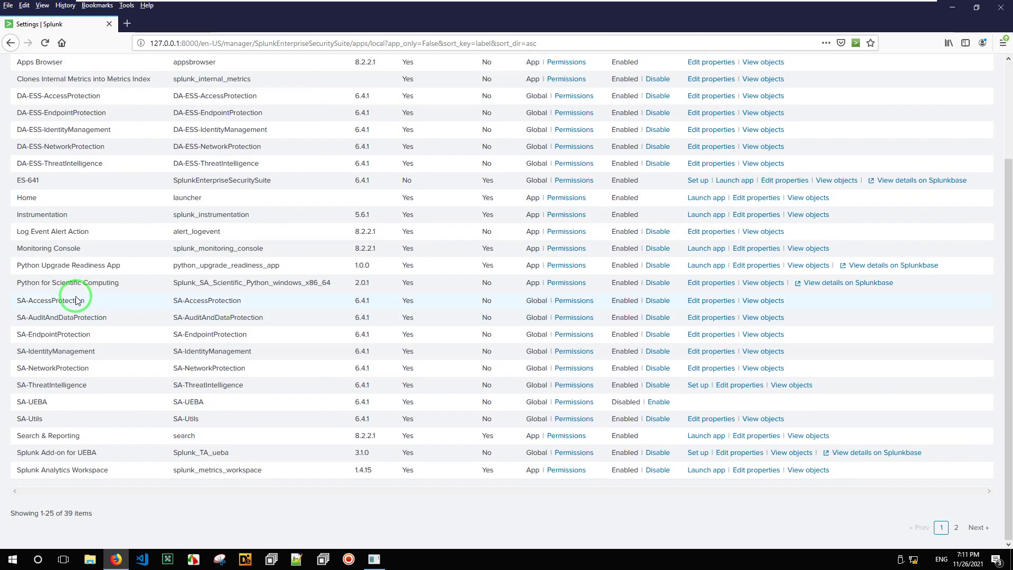
pyautogui.scroll(2, 108, 335)
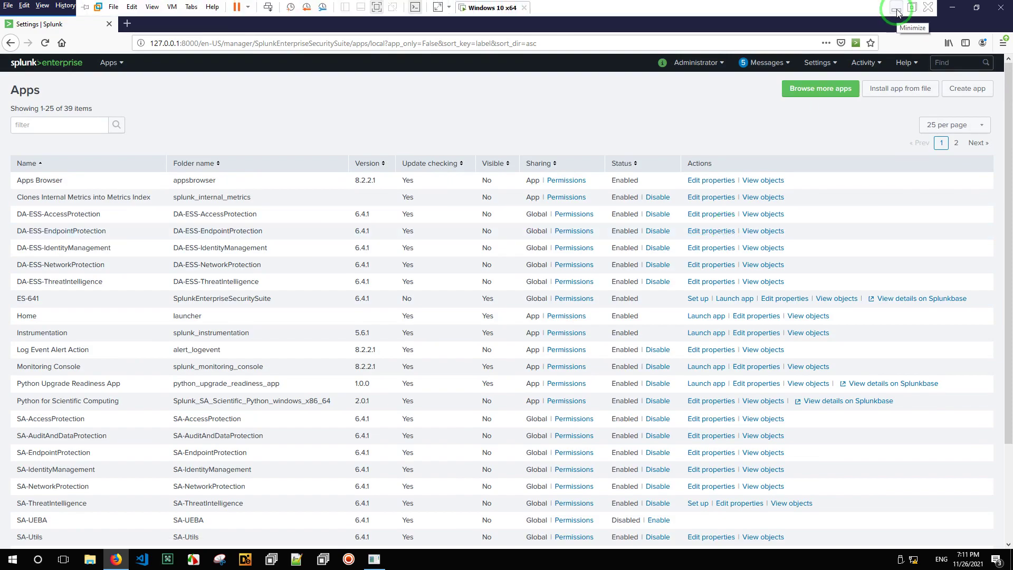
pyautogui.click(877, 14)
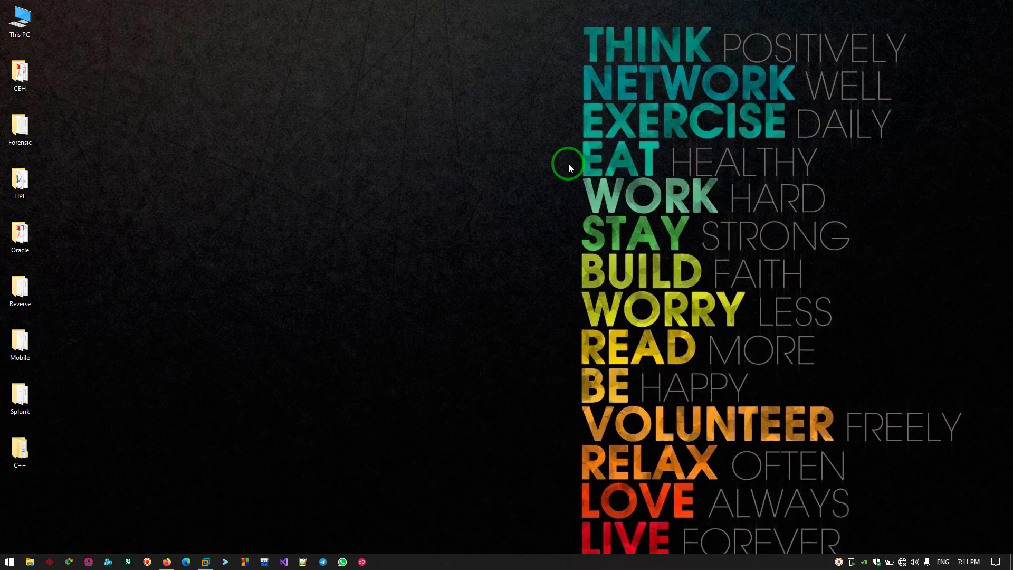